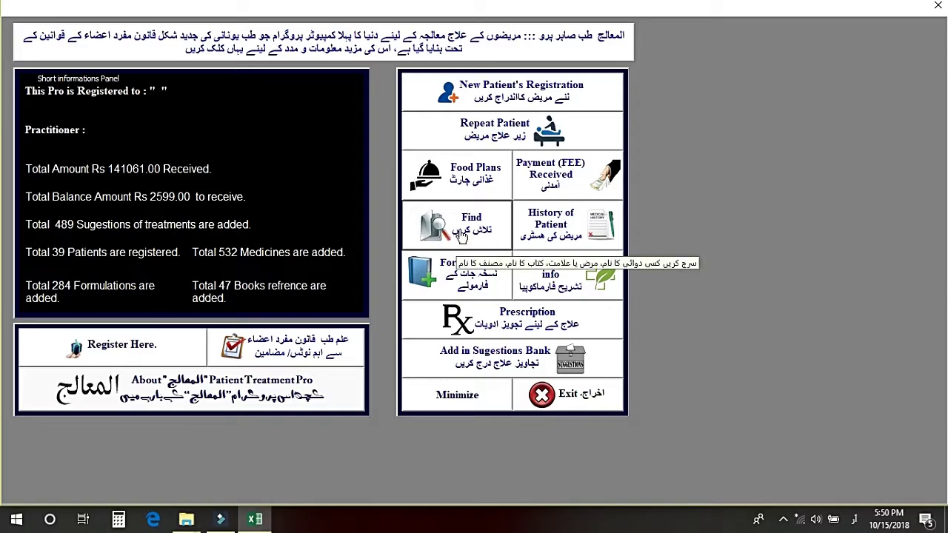
Open the word search for treatments in the Find area and search for "دل"
click(458, 236)
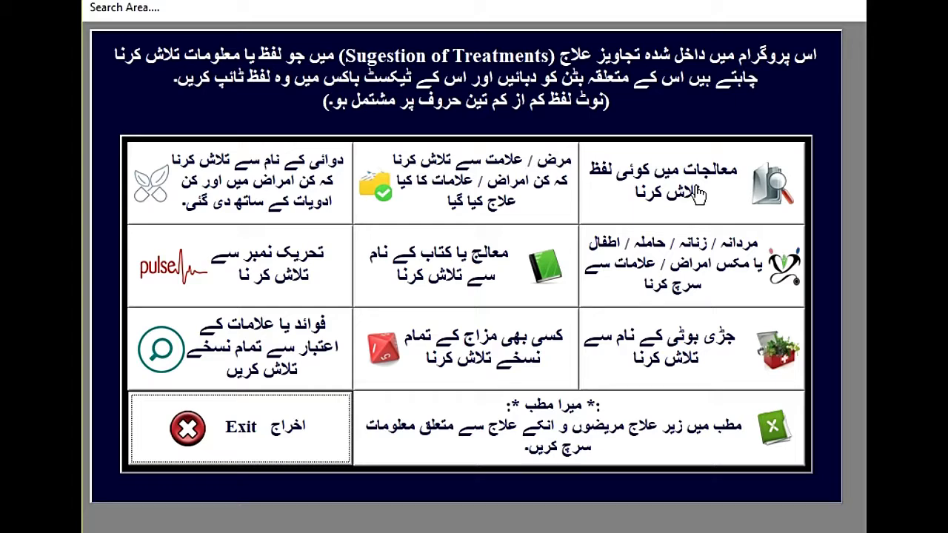
click(657, 208)
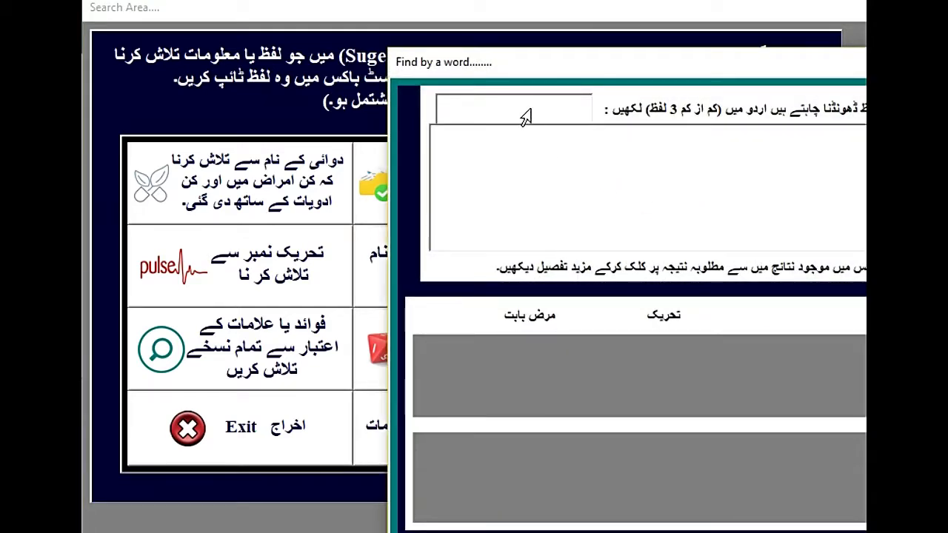
click(516, 108)
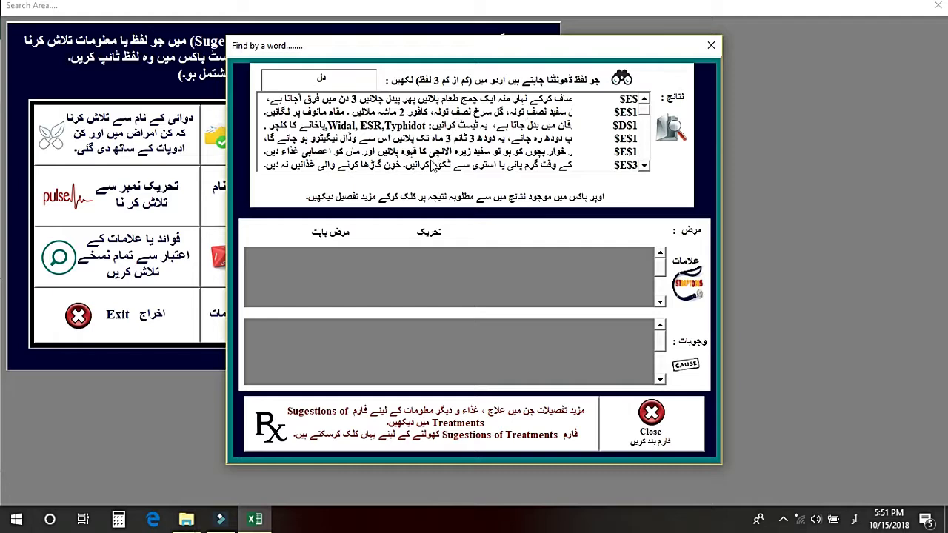
Preview the first search result and the result about infants with white cumin and cardamom (سفید زیرہ الائچی)
click(475, 103)
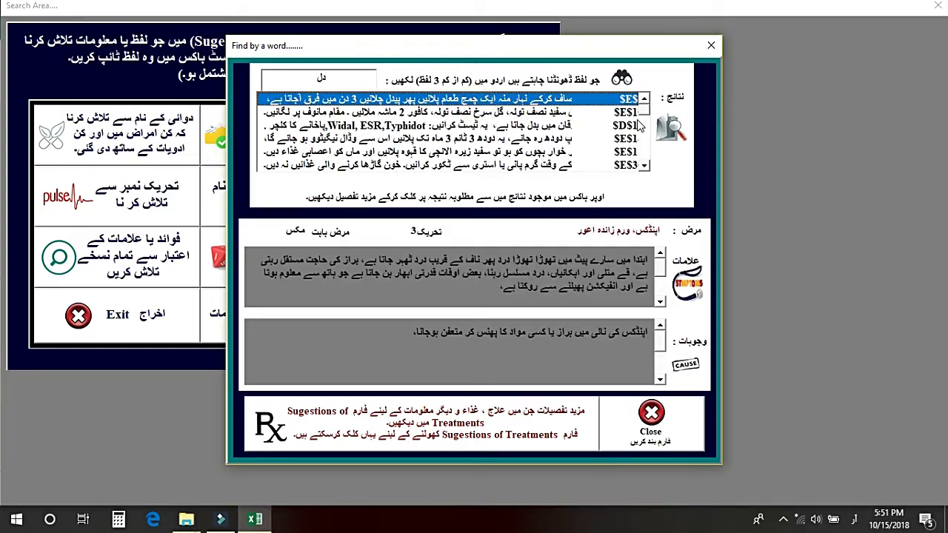
mouse_move(644, 112)
mouse_down()
mouse_move(647, 157)
mouse_move(646, 110)
mouse_up()
click(470, 152)
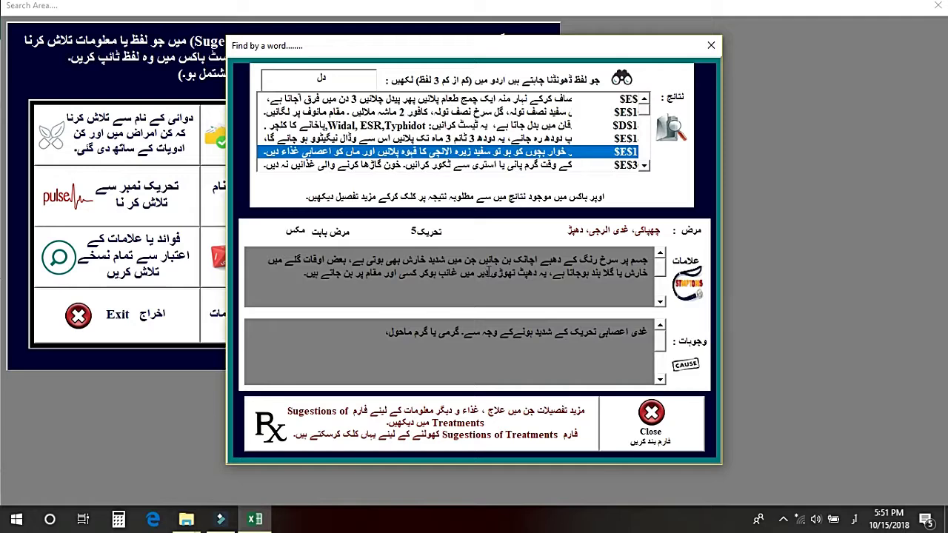
Open the full treatment suggestion for the selected result, view the ingredients of حب شفاء, and return to the word search
click(485, 443)
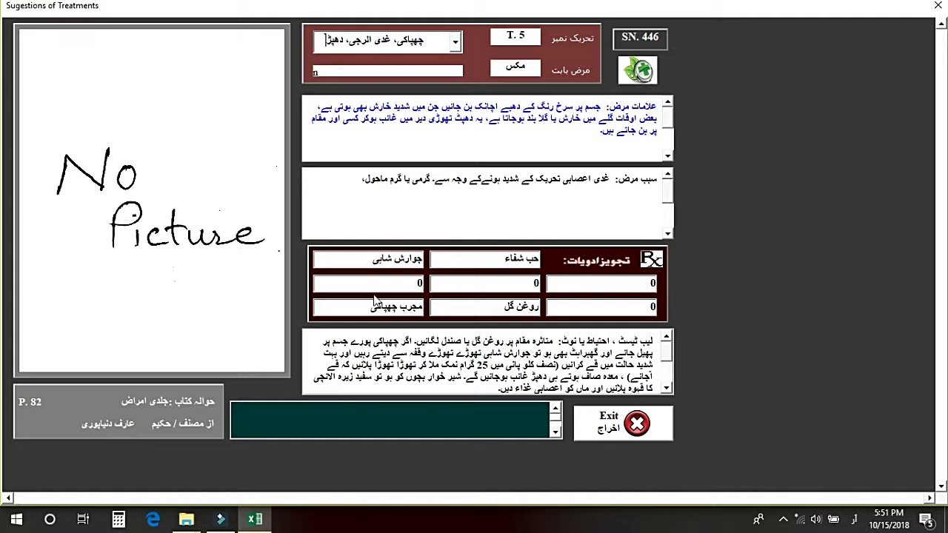
double_click(522, 261)
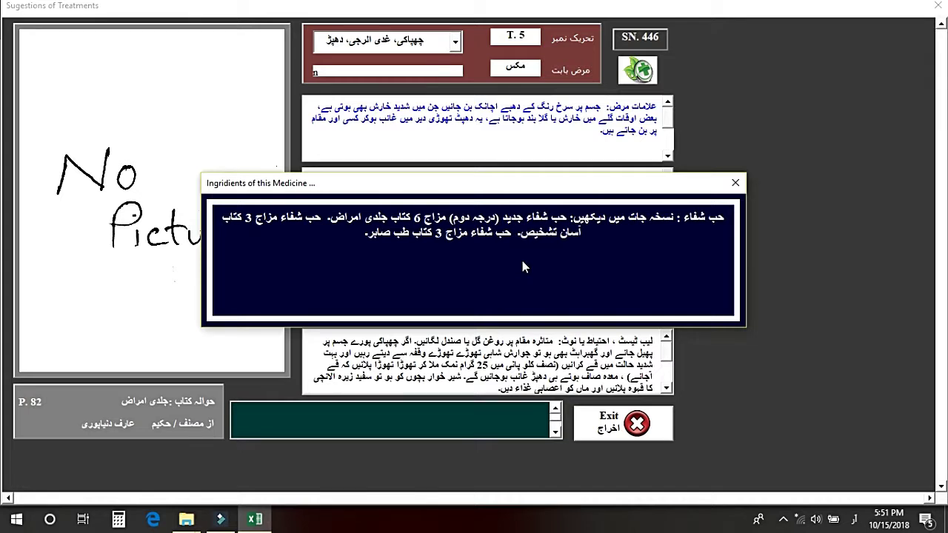
click(735, 183)
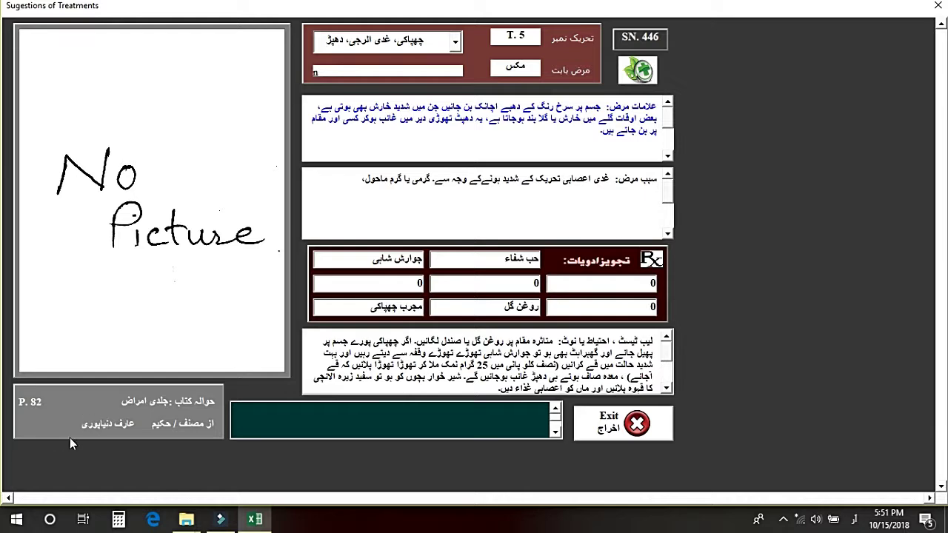
click(615, 425)
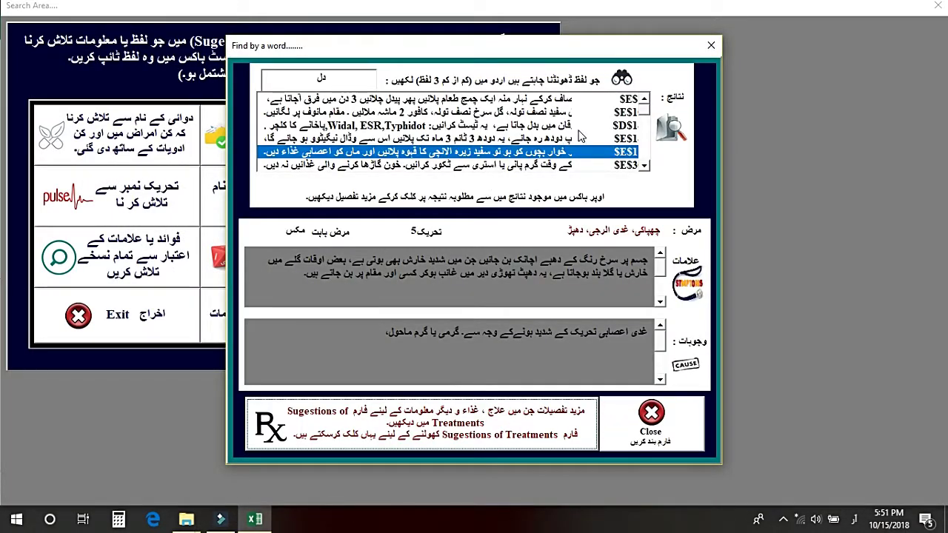
Preview the result mentioning سگریٹ نوشی and replace the search word with "ملین 4"
scroll(635, 125, down, 5)
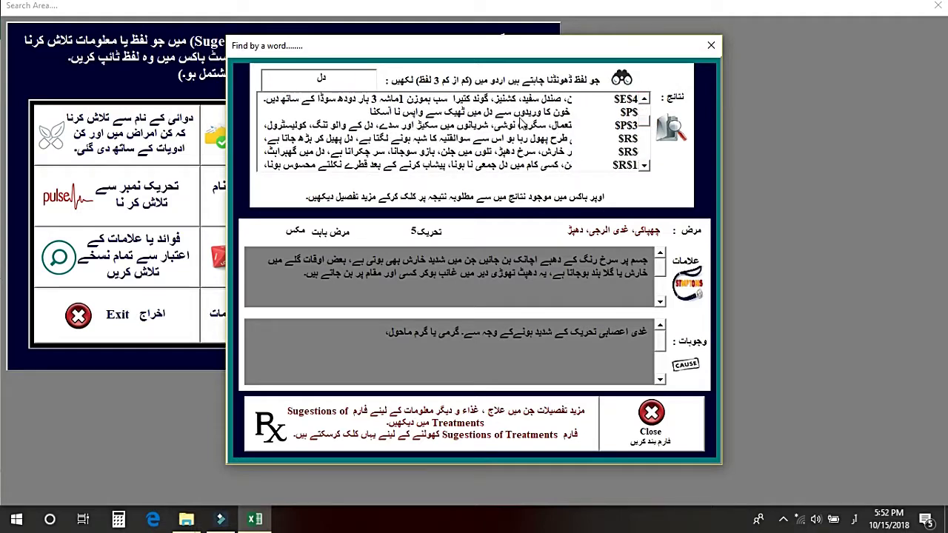
click(520, 125)
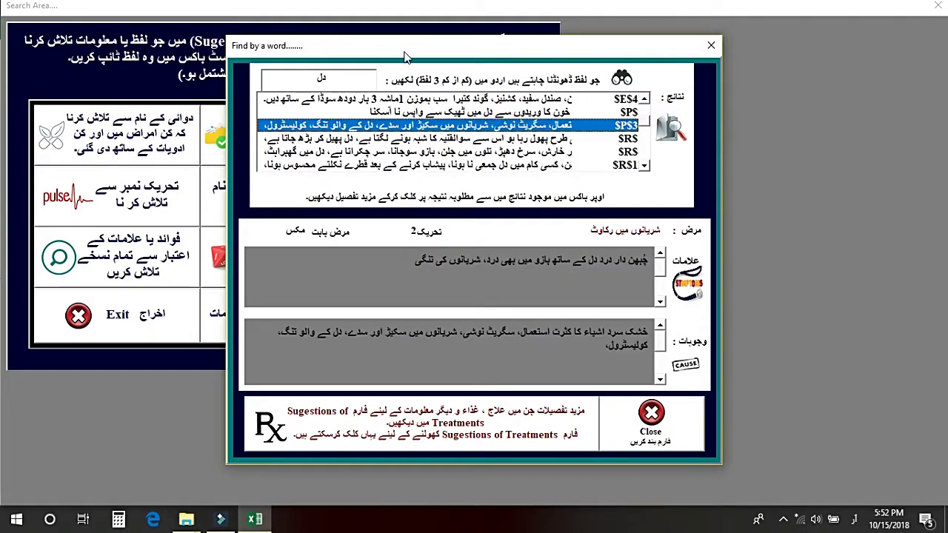
drag(302, 79, 331, 82)
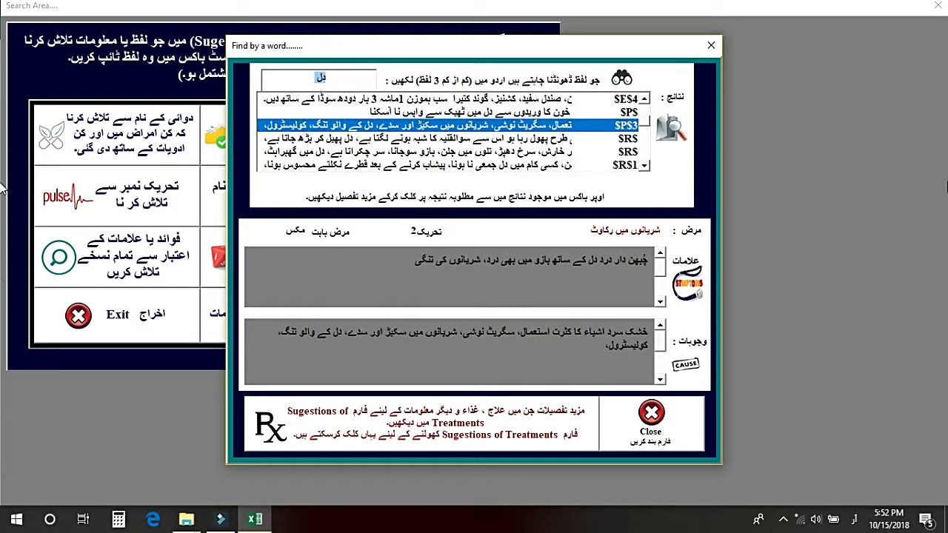
text(ملا)
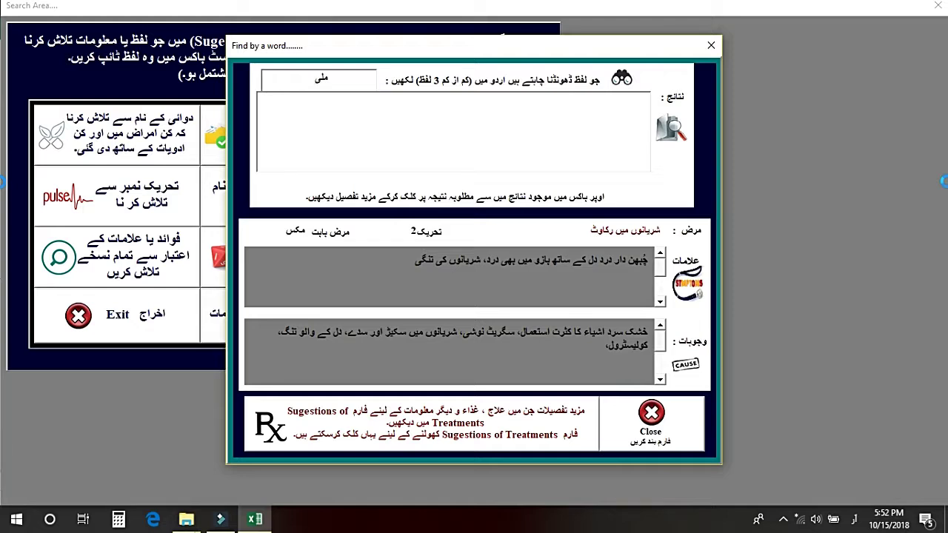
text(ن 4)
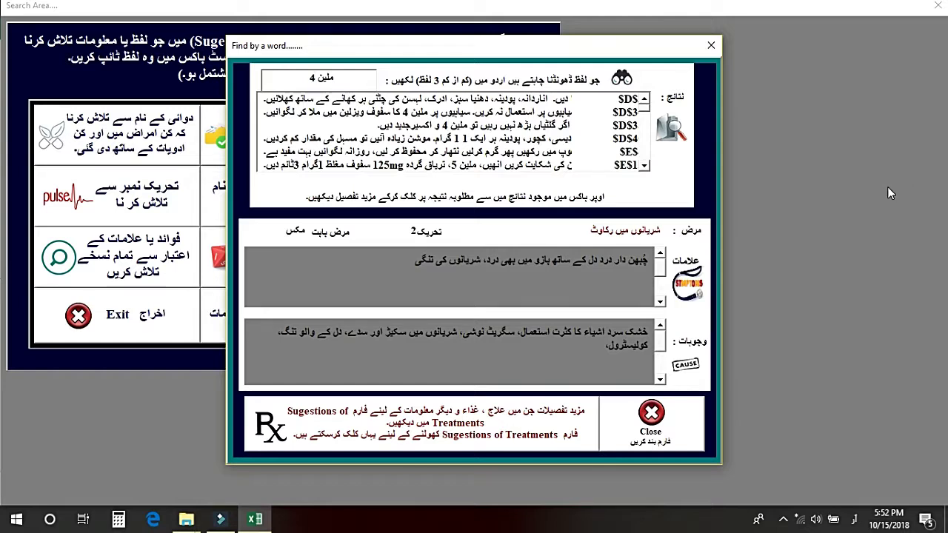
Preview the first result and the گلٹیاں result recommending ملین 4 و اکسیر جدید, view the latter's full treatment suggestion, and close it
click(516, 100)
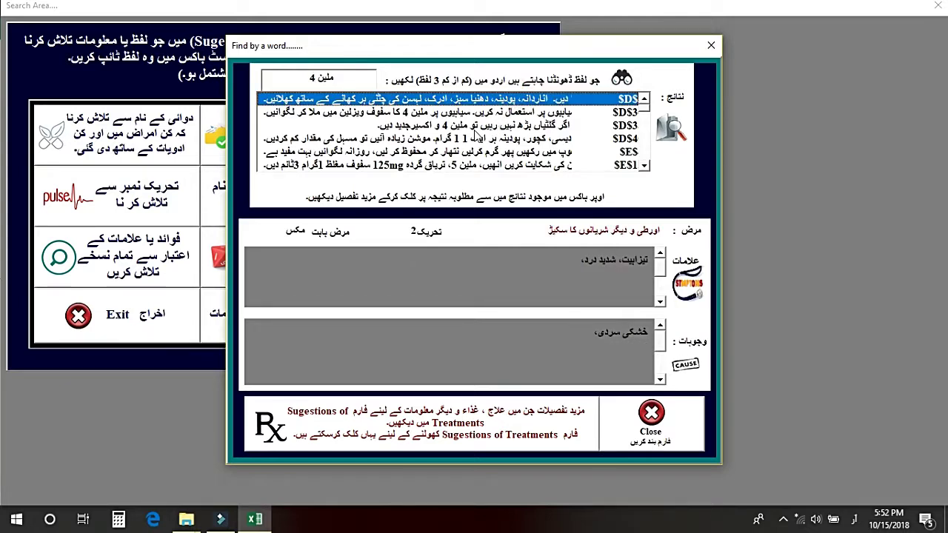
click(543, 127)
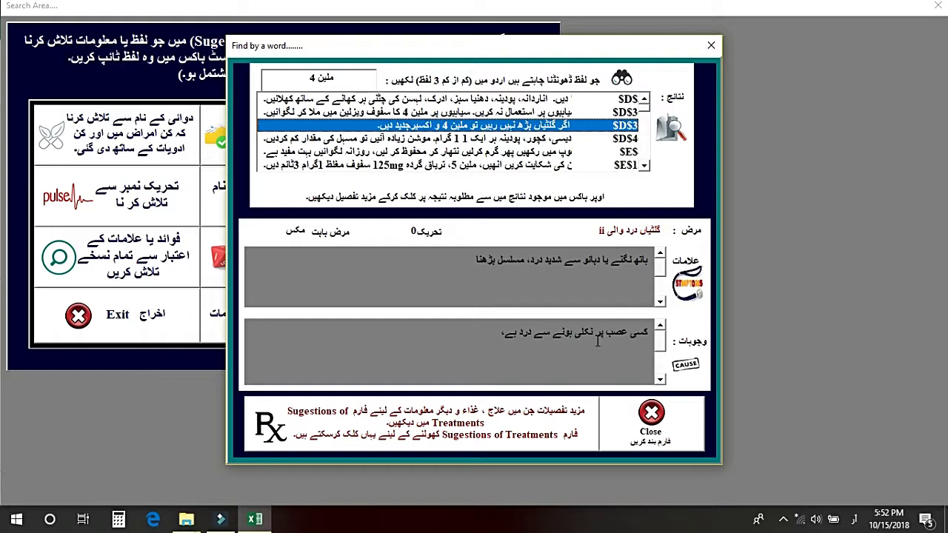
click(482, 438)
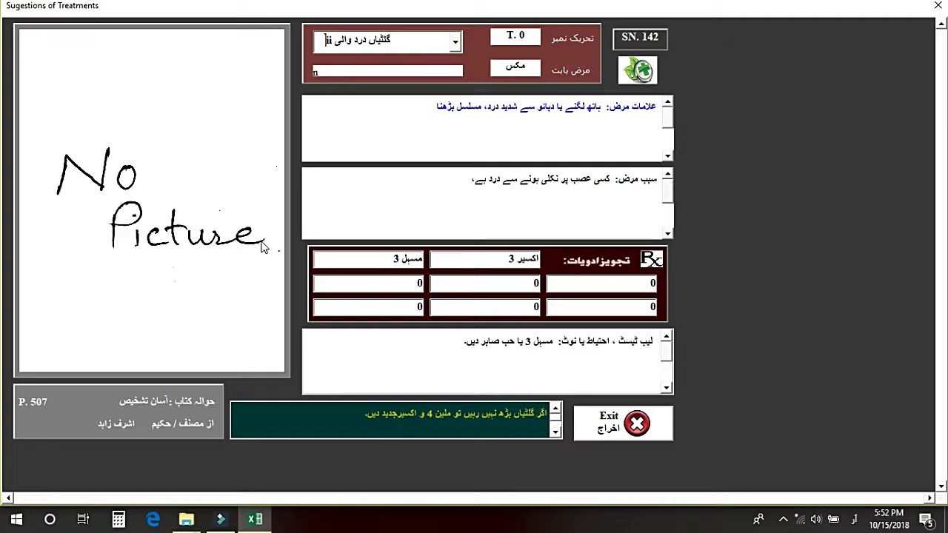
click(635, 424)
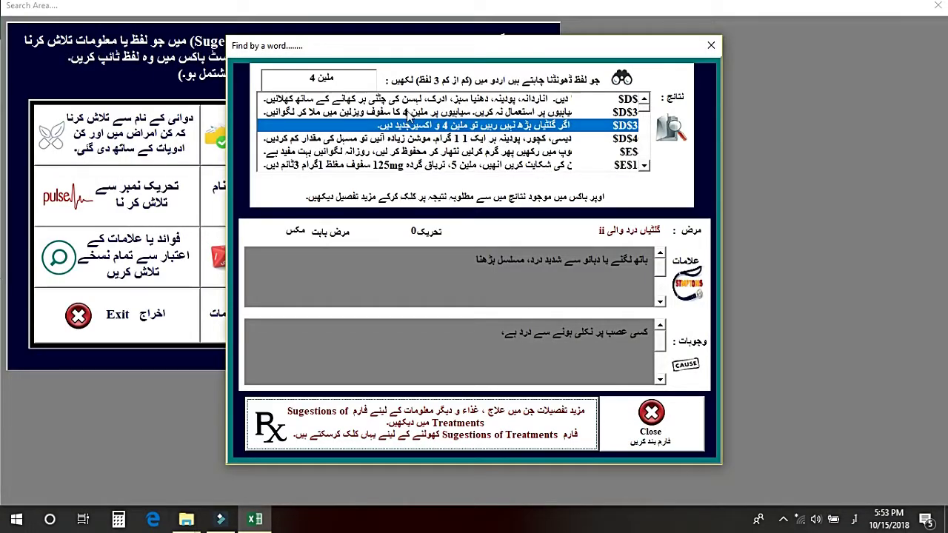
Preview a "ملین 4" entry further down the results and the last visible one in the $M$4 group
drag(644, 110, 645, 128)
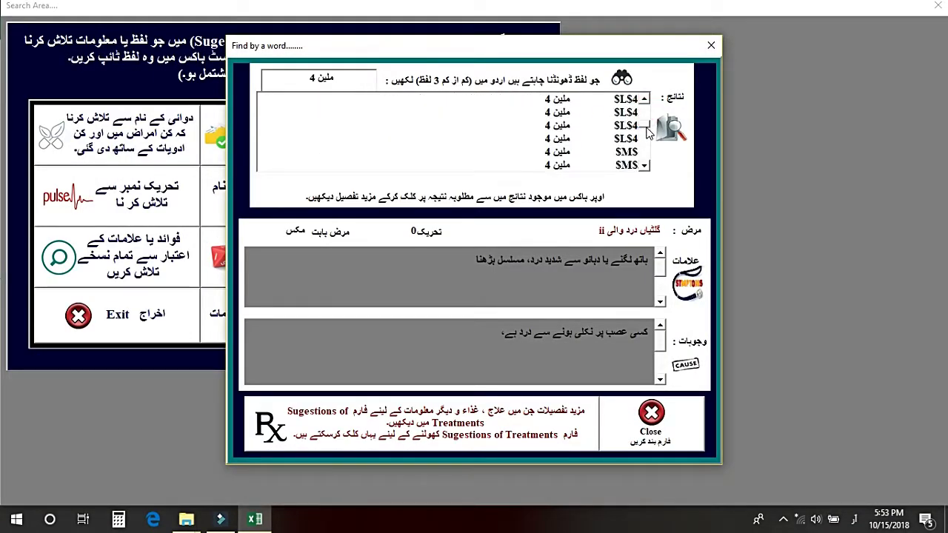
click(566, 139)
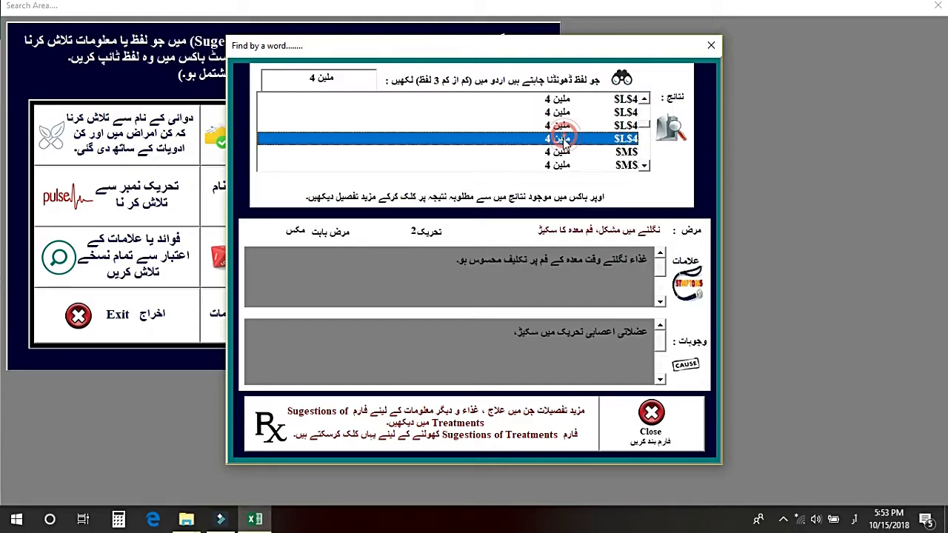
drag(643, 125, 652, 158)
click(561, 166)
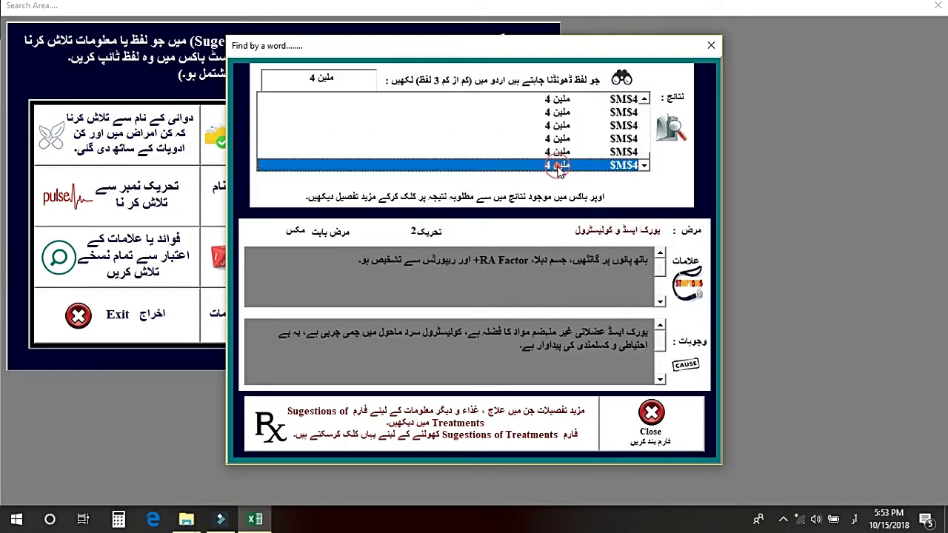
Replace the search word with "کھانسی"
triple_click(299, 80)
text(کھا)
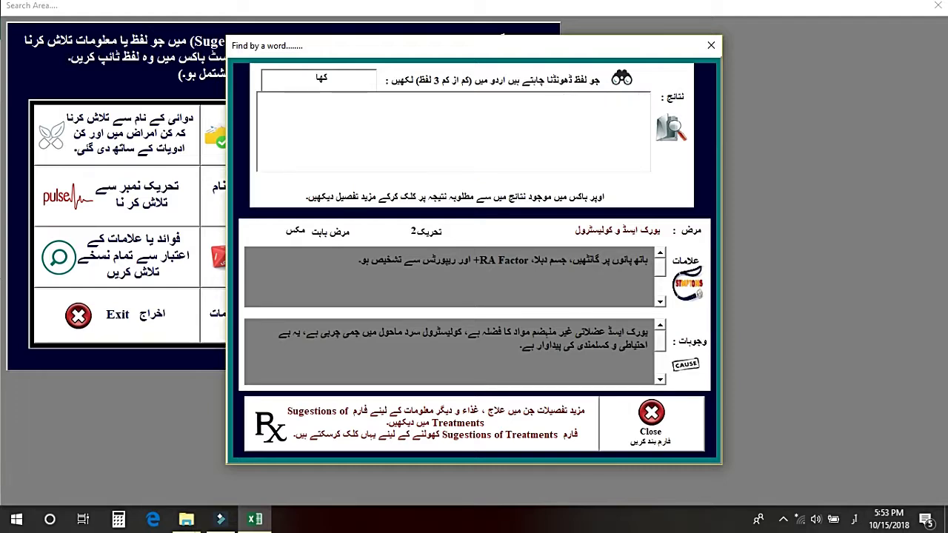
text(نسی)
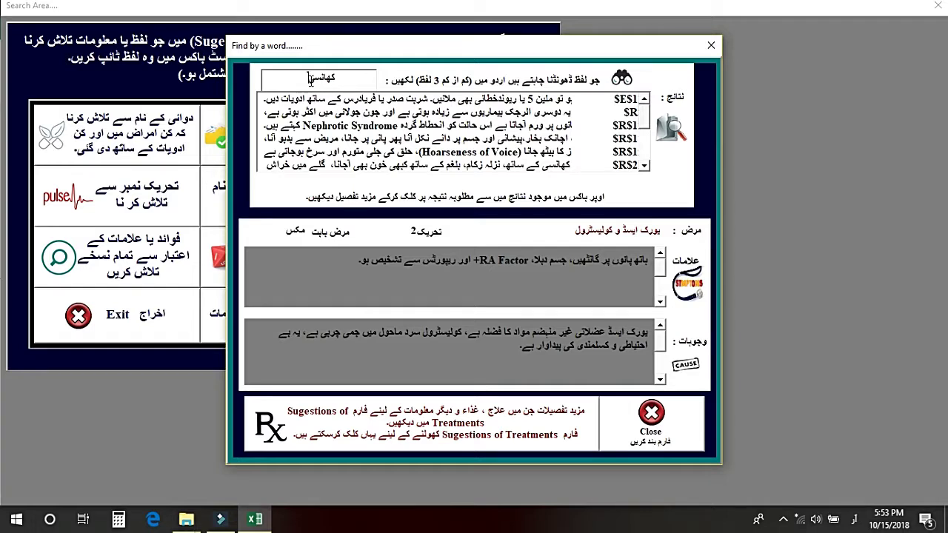
Preview the result beginning کھانسی کے ساتھ، نزلہ زکام and the result کھانسی بچوں کو
click(538, 167)
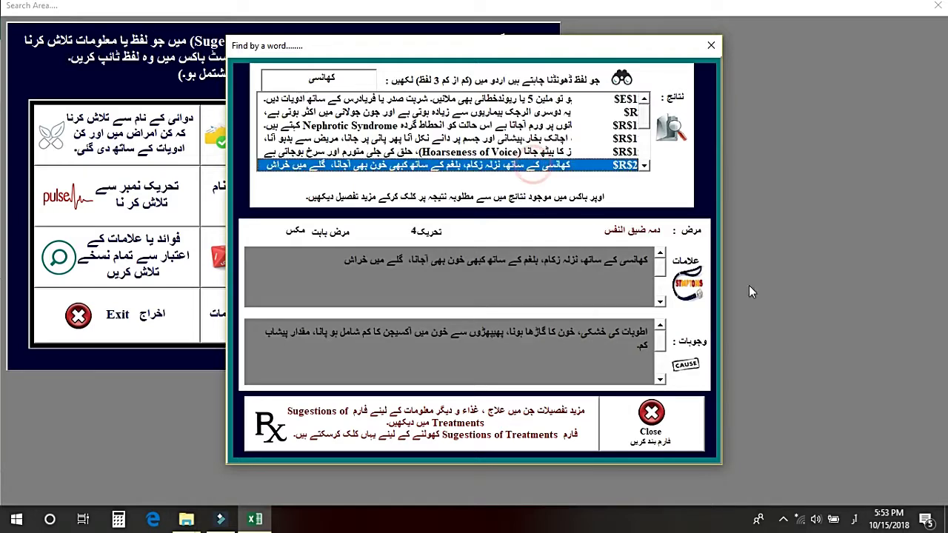
scroll(650, 116, down, 5)
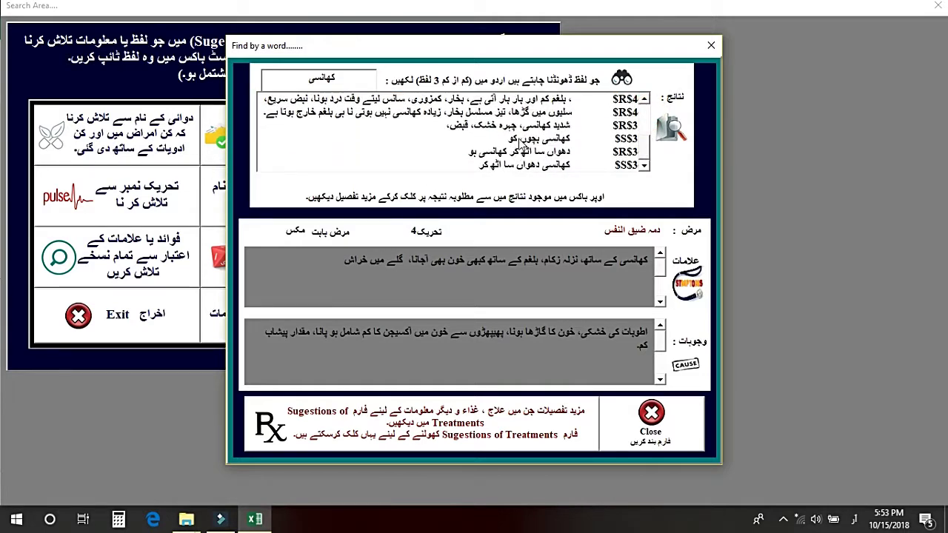
click(523, 140)
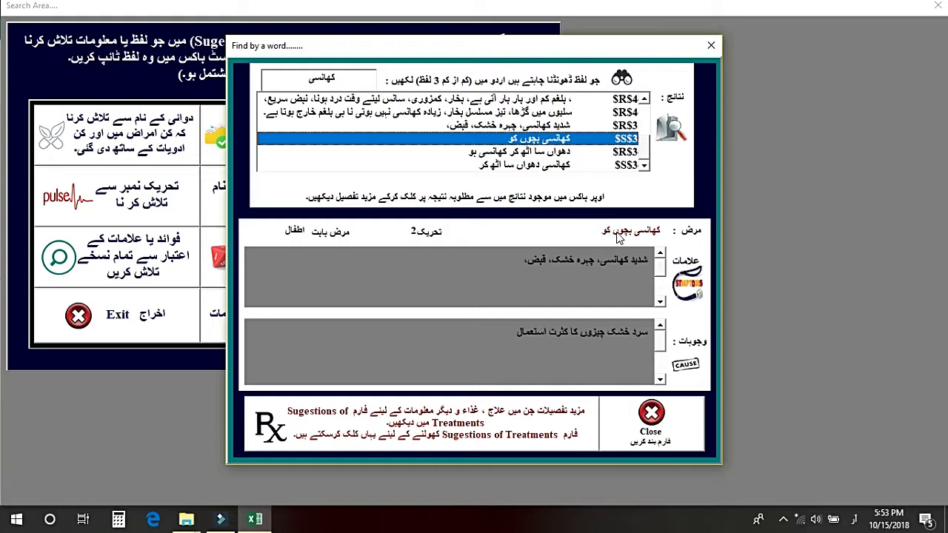
Open the full treatment suggestion for کھانسی بچوں کو and switch the displayed disease to کھانسی دھواں سا اٹھ کر
click(479, 427)
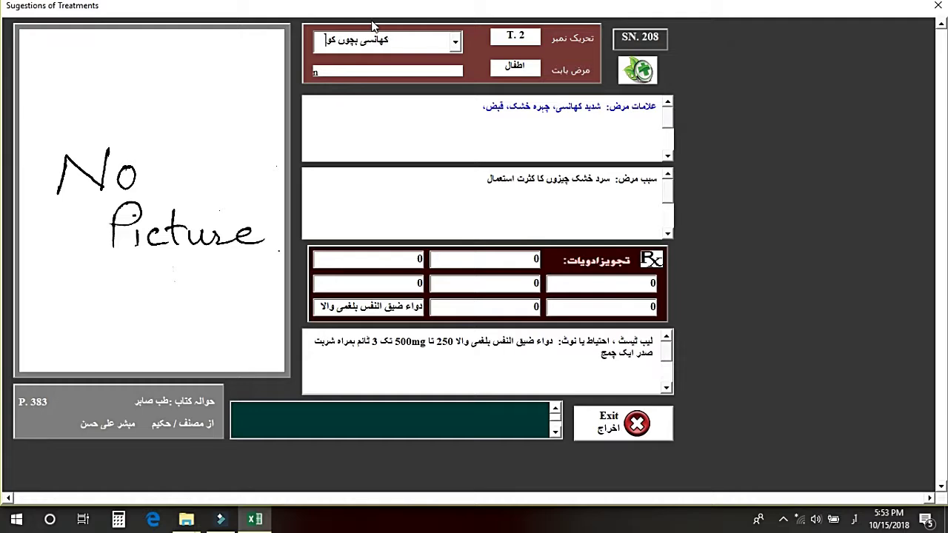
click(455, 41)
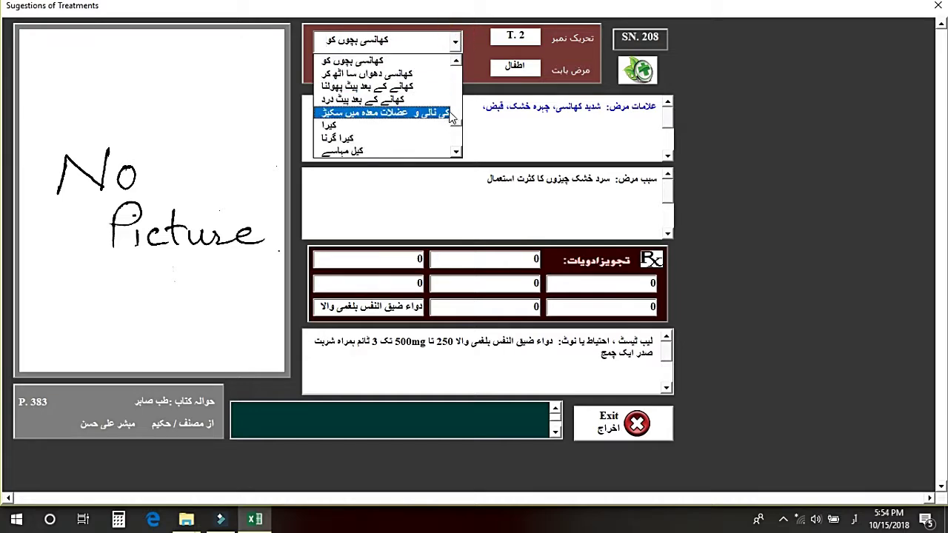
click(409, 75)
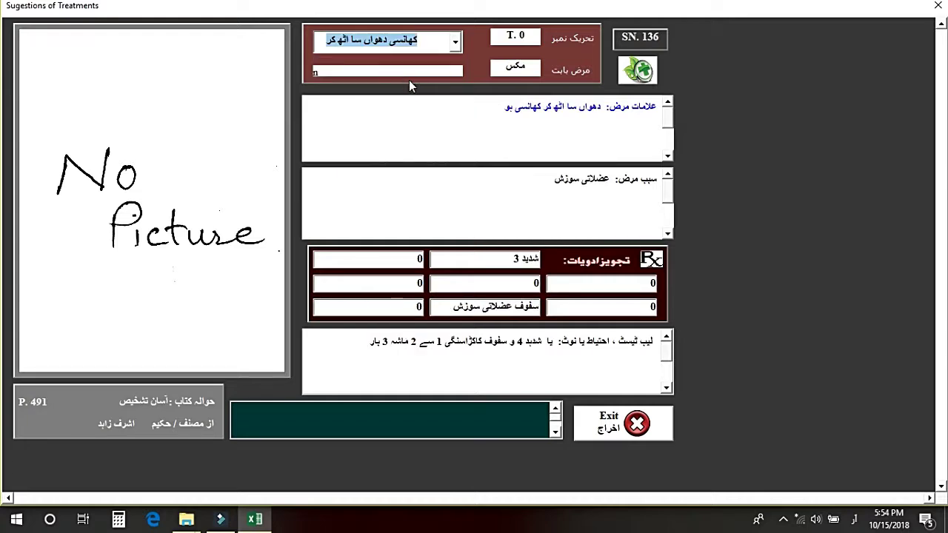
Browse the preceding entries in the disease list, keeping the current selection, and close the treatment suggestion
click(455, 43)
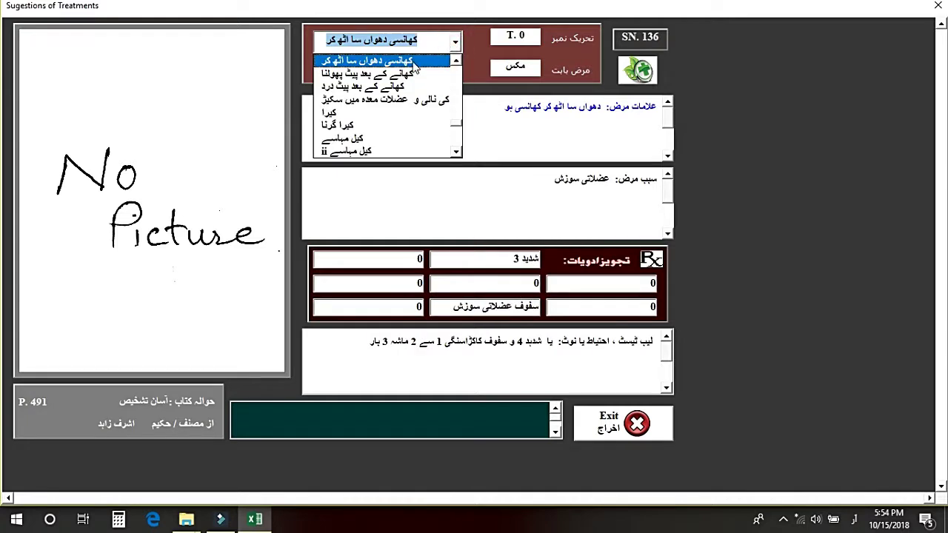
click(456, 62)
click(456, 62)
click(456, 61)
click(456, 61)
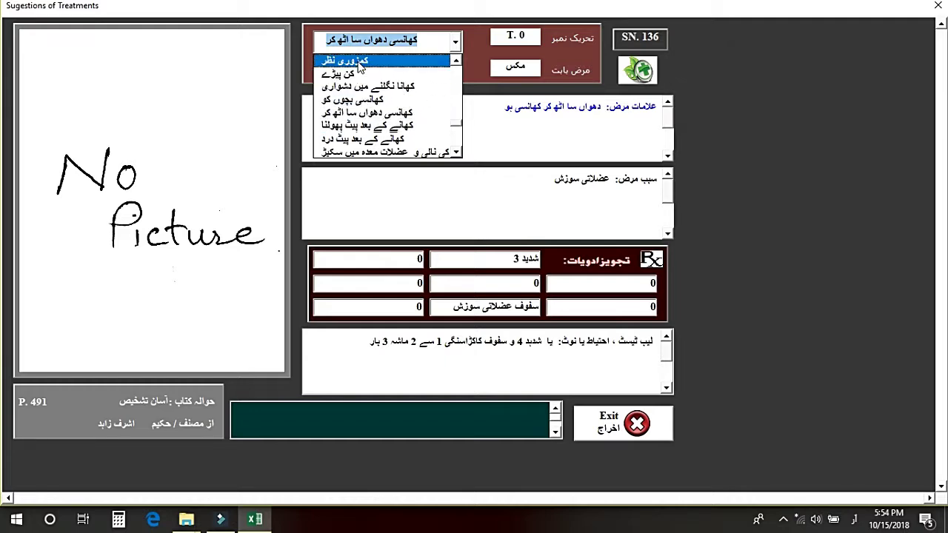
click(621, 425)
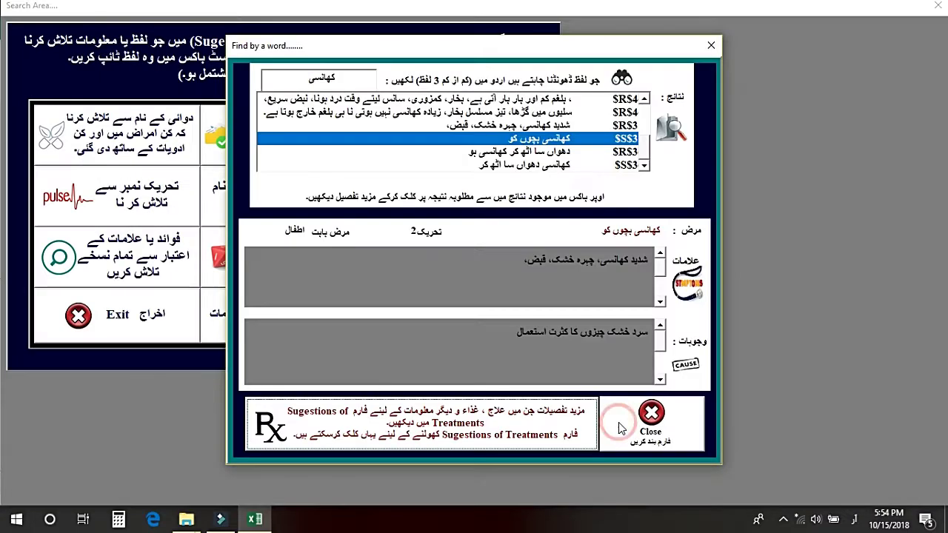
Close the word search, open the search by disease or symptom, and choose "پیٹ درد بچوں میں" from its list
click(661, 437)
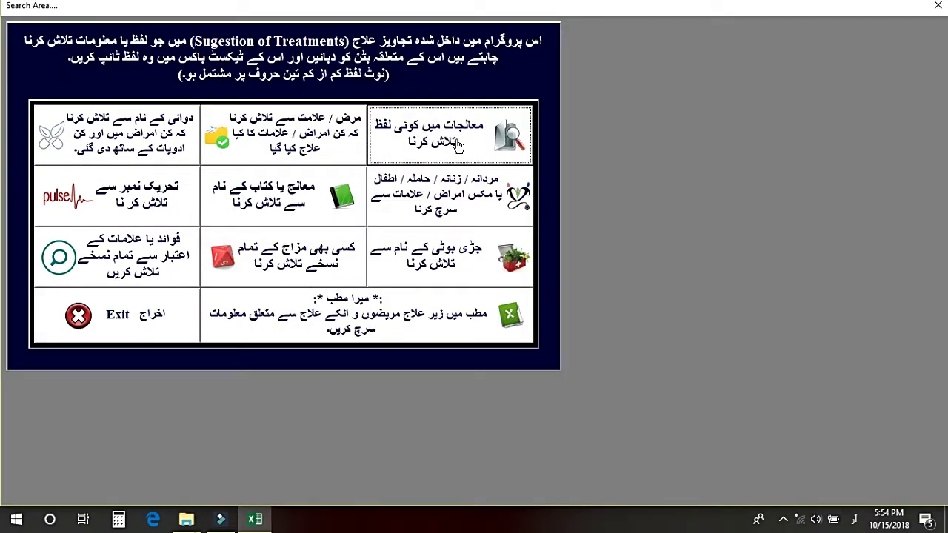
click(307, 142)
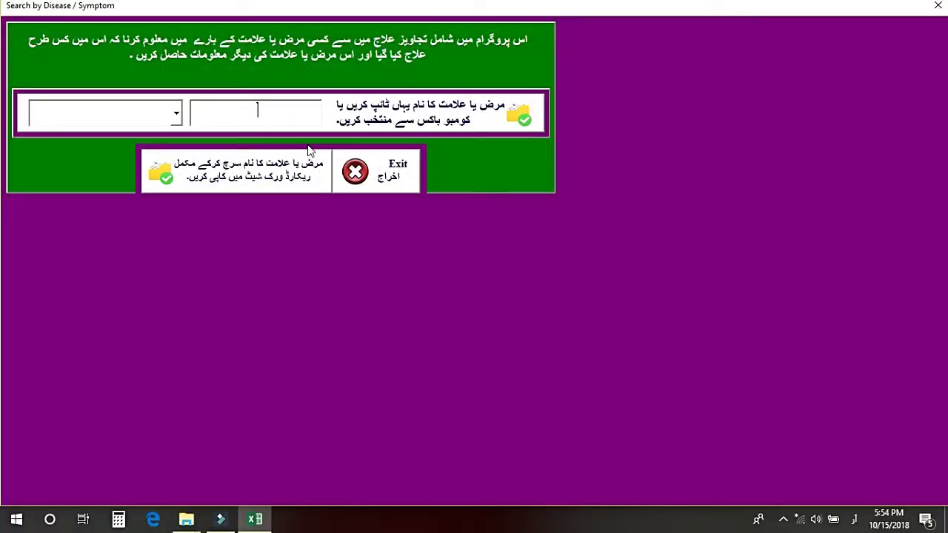
click(177, 113)
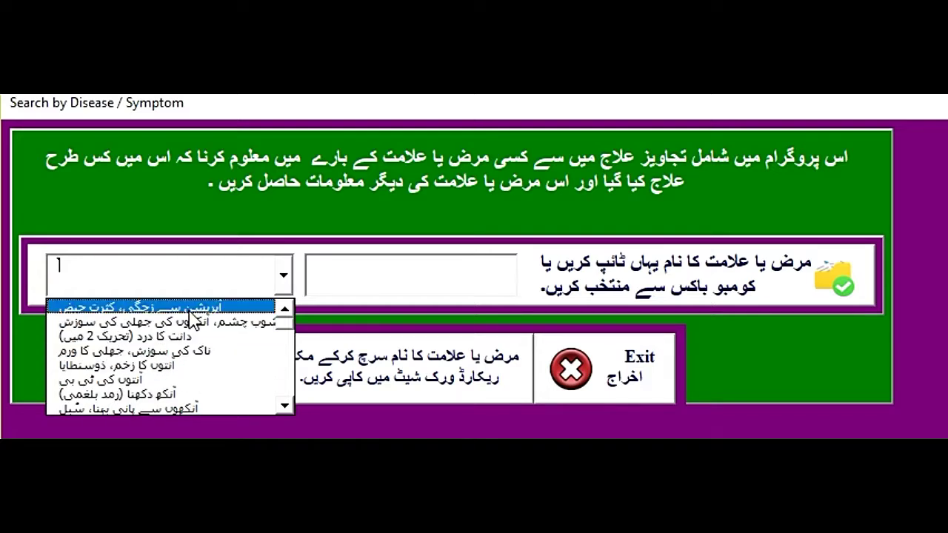
drag(287, 319, 288, 348)
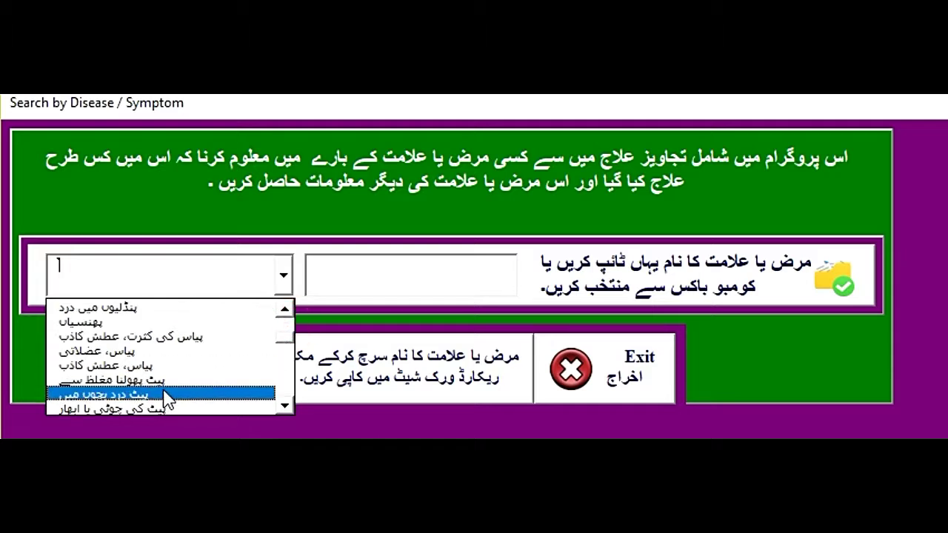
click(96, 395)
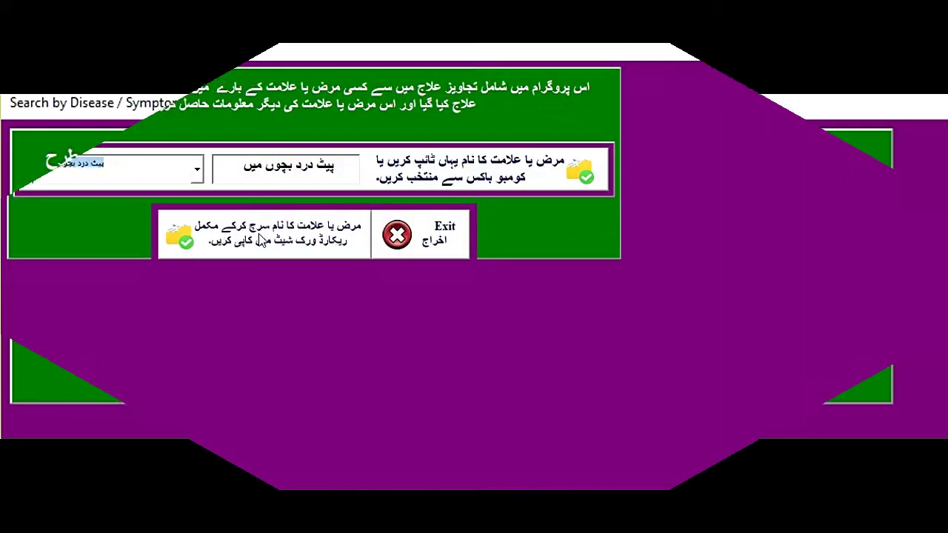
Copy the records matching the chosen disease to the worksheet and exit the disease or symptom search
click(370, 367)
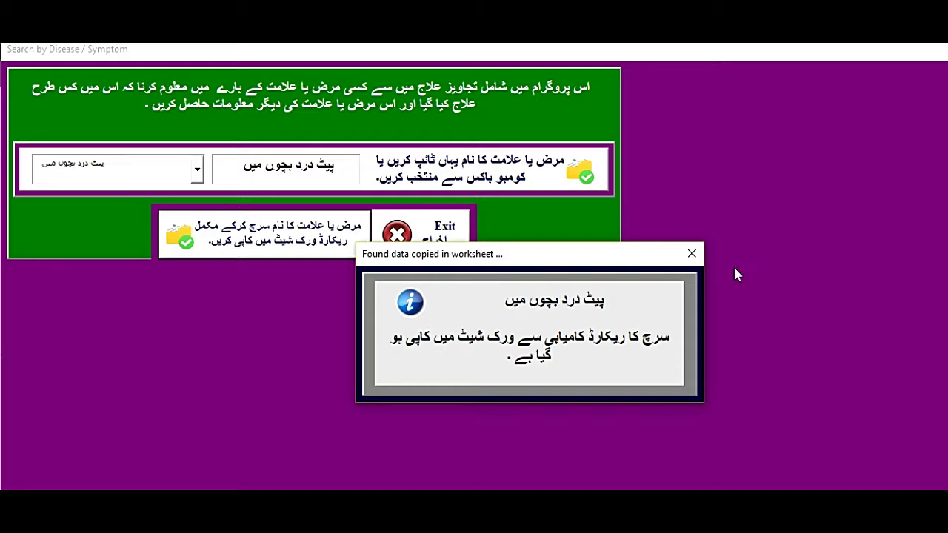
click(691, 254)
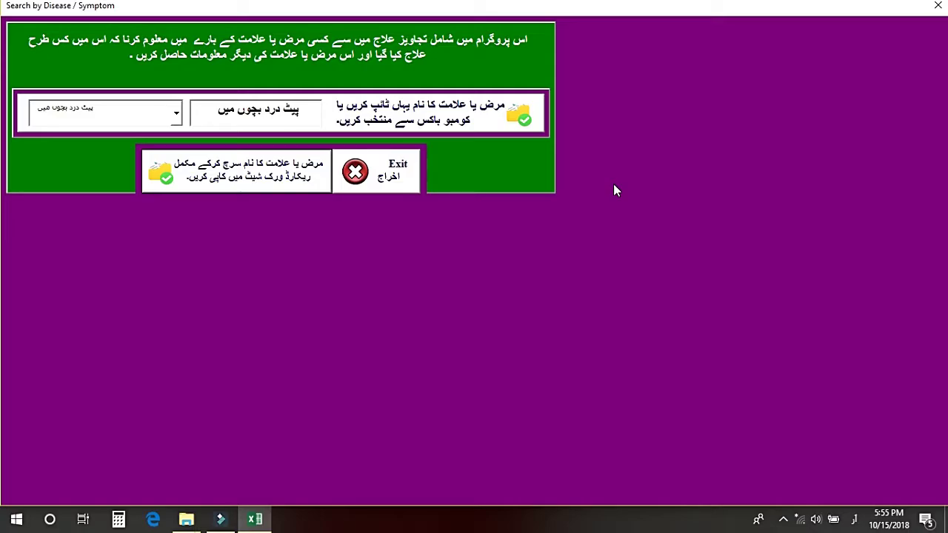
click(376, 171)
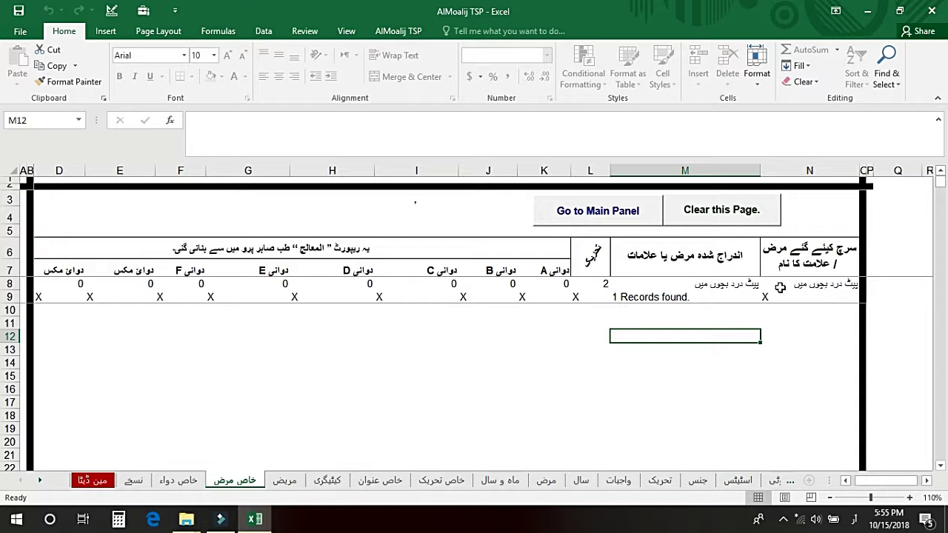
Clear the search results from the خاص مرض sheet and return to the main panel
click(707, 217)
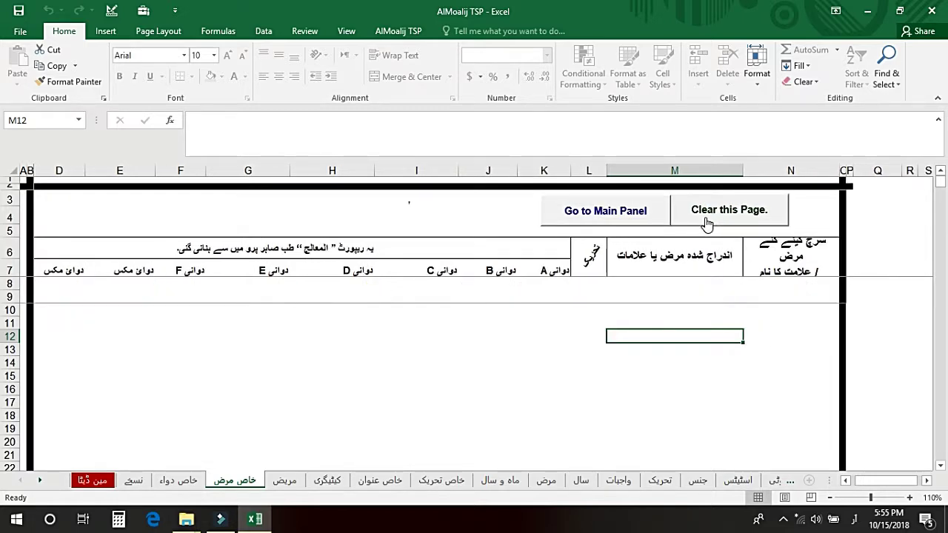
click(95, 480)
click(434, 245)
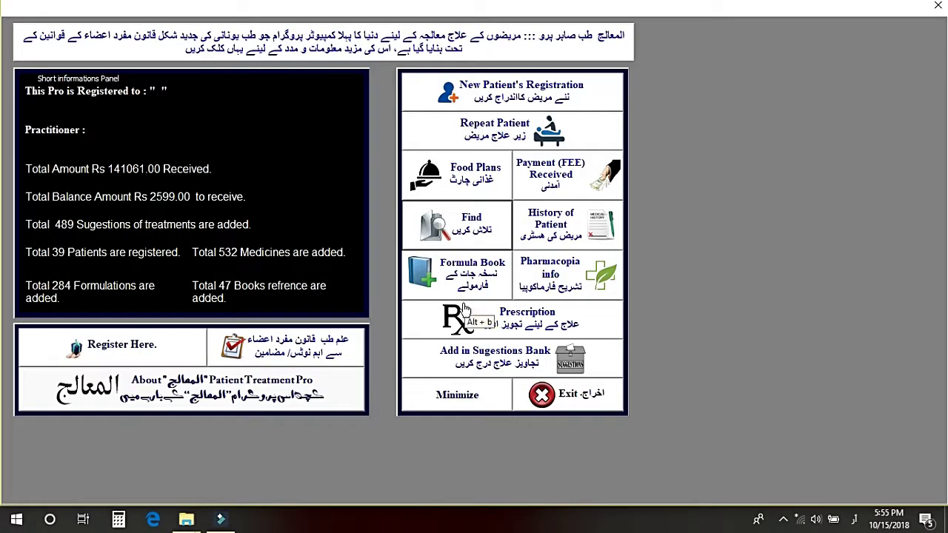
Open the disease or symptom search from the Find area and enter "درد" as the search term
click(490, 238)
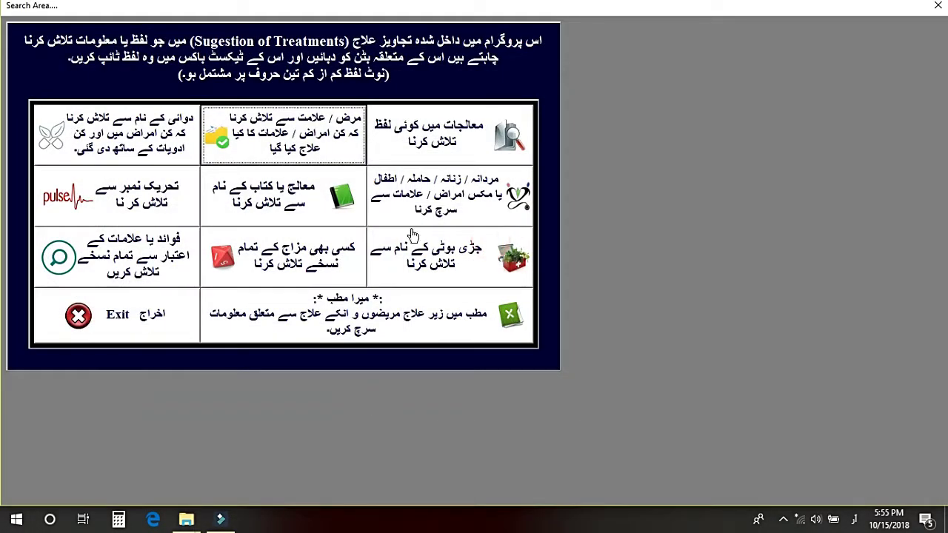
click(271, 146)
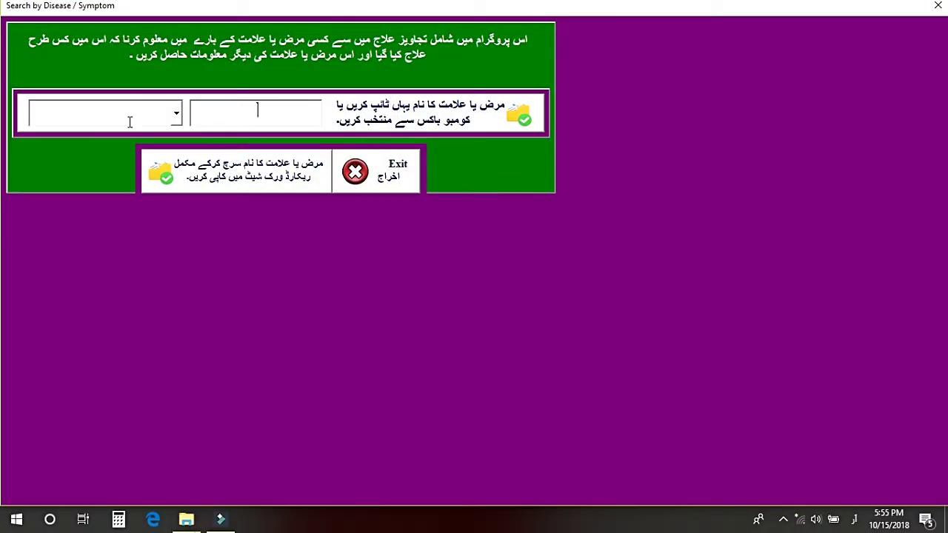
click(176, 115)
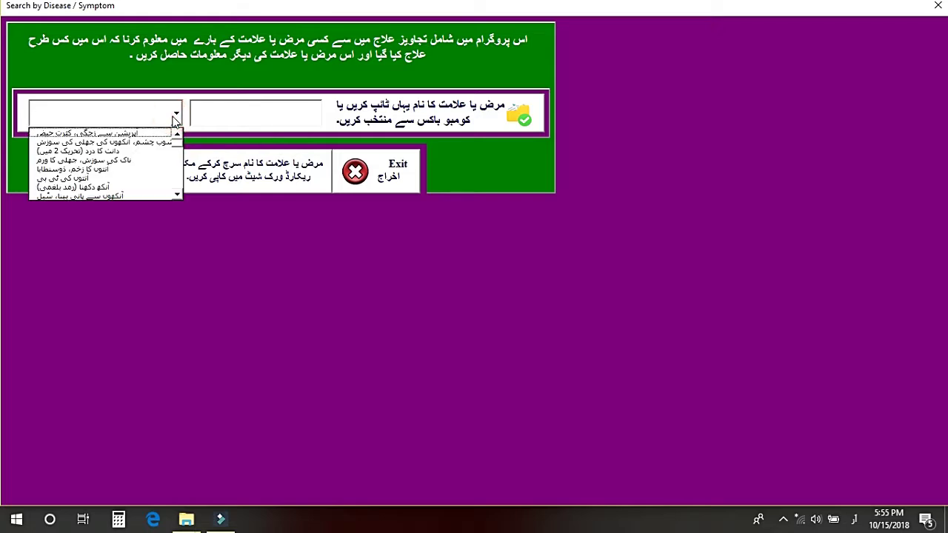
click(176, 114)
click(252, 111)
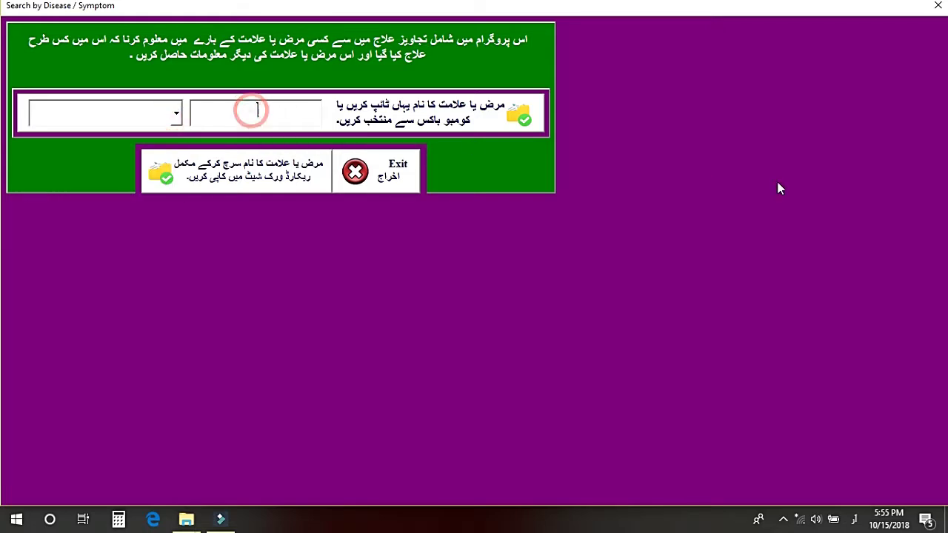
text(درد)
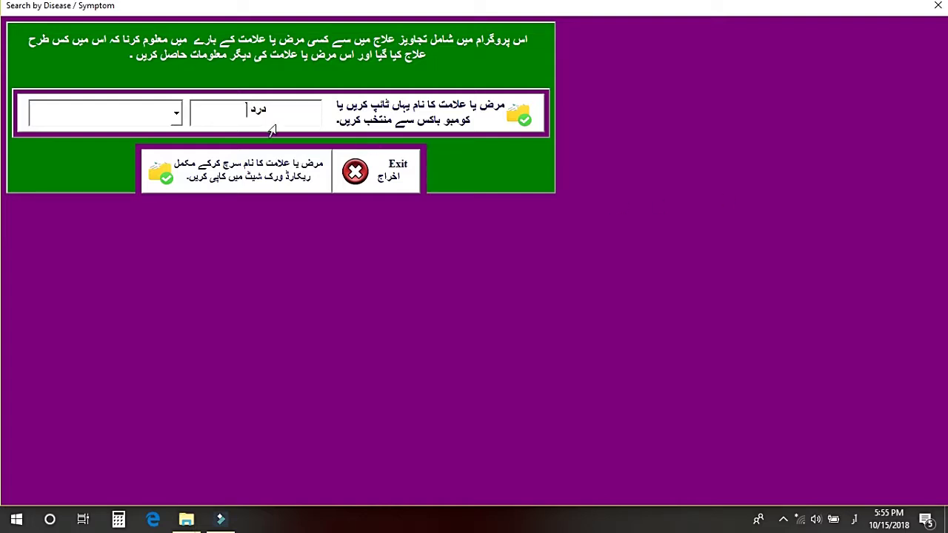
Copy all records matching "درد" to the worksheet and close the notice
click(247, 178)
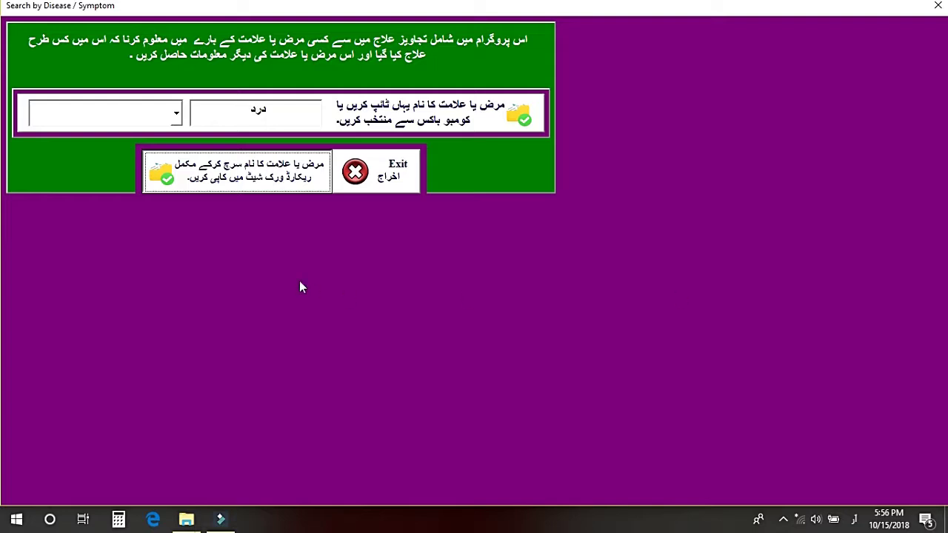
click(292, 184)
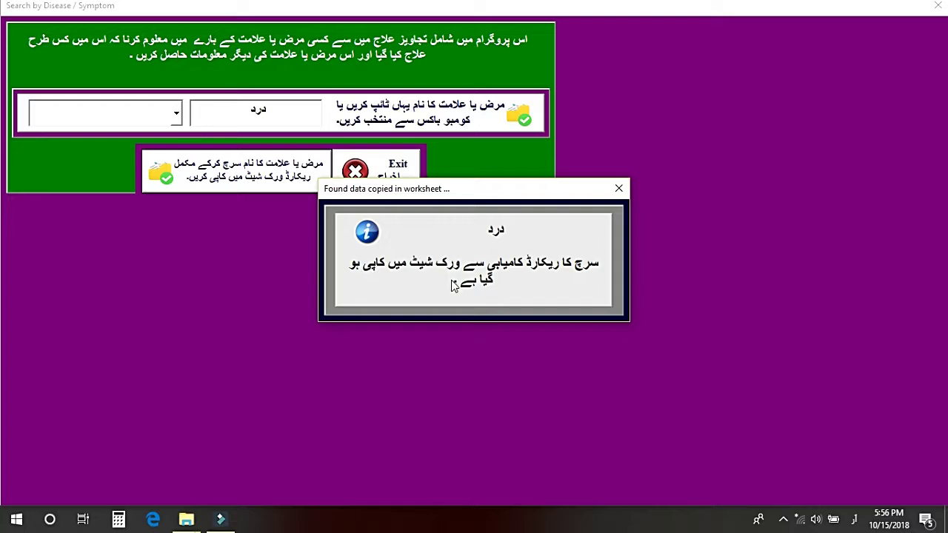
click(619, 189)
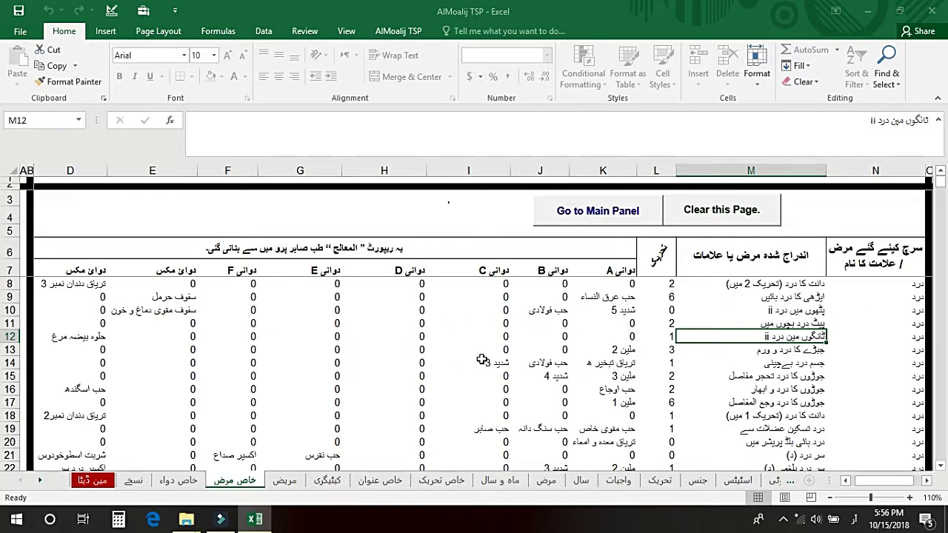
Look through the records copied for "درد", clear them from the page and return to the main panel
scroll(586, 360, down, 3)
scroll(586, 360, down, 2)
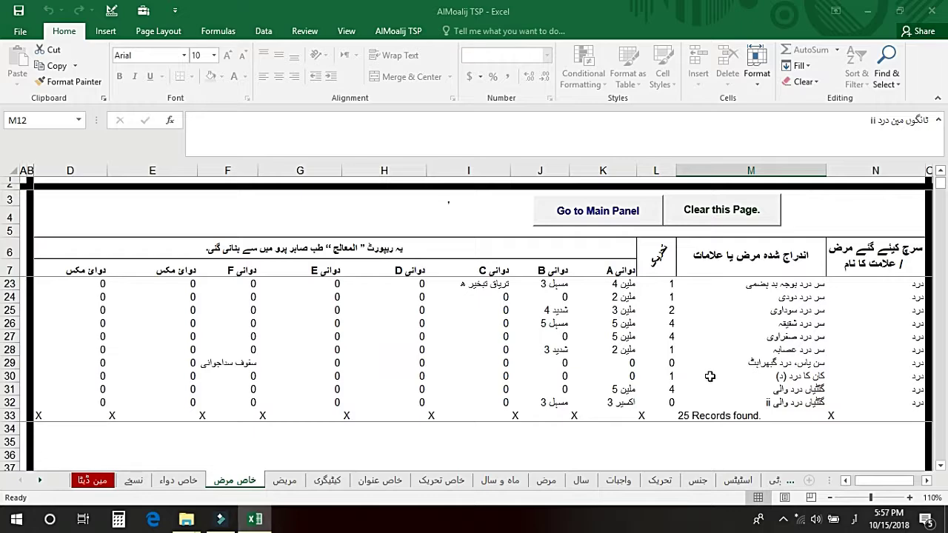
scroll(710, 376, up, 5)
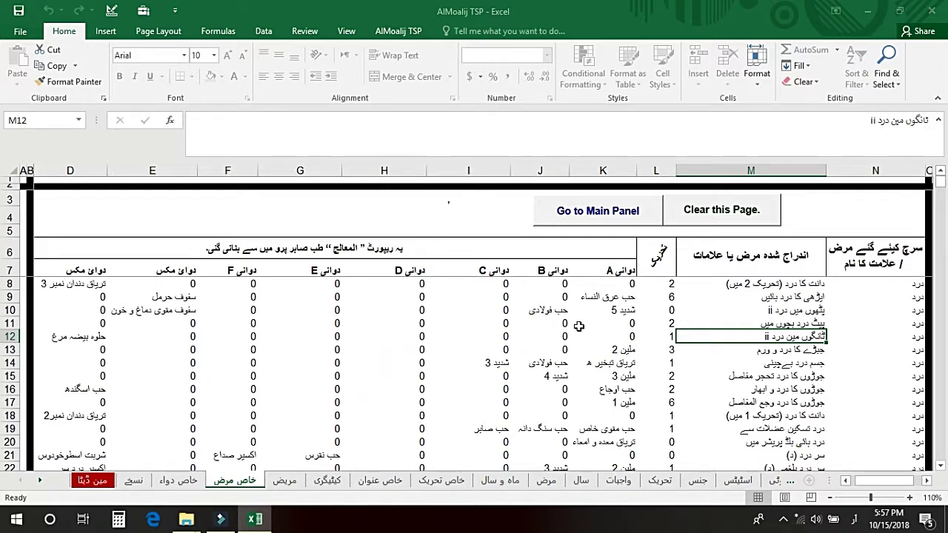
click(705, 218)
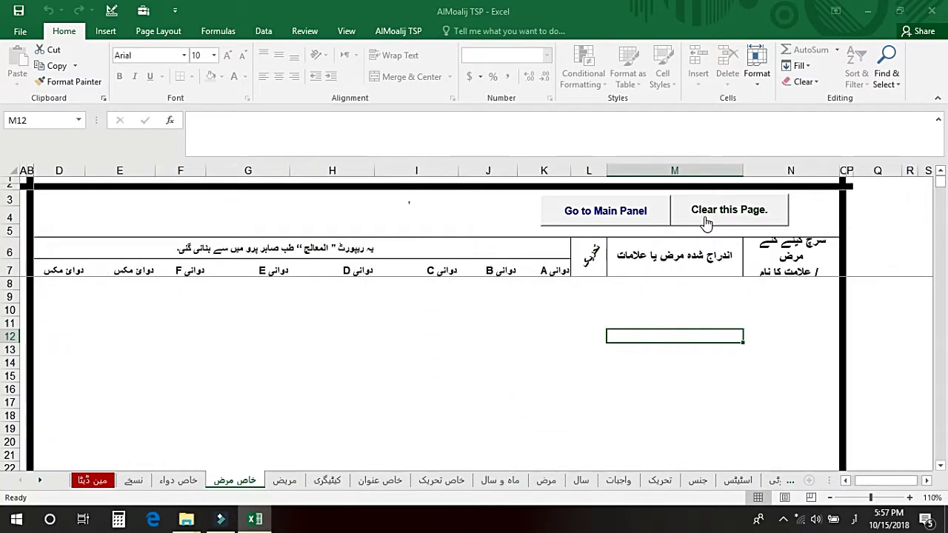
click(568, 215)
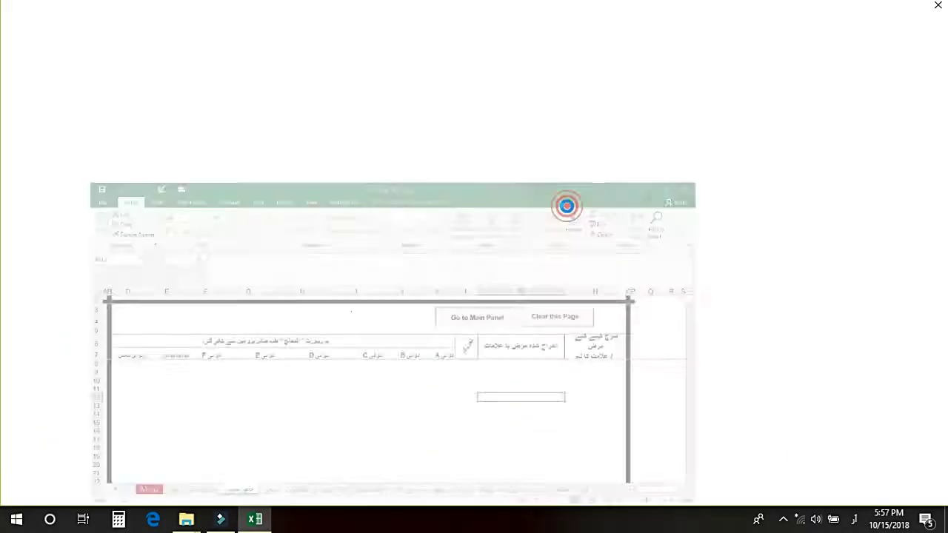
Search for the disease "دمہ" in the disease or symptom search and copy its records to the worksheet
click(460, 240)
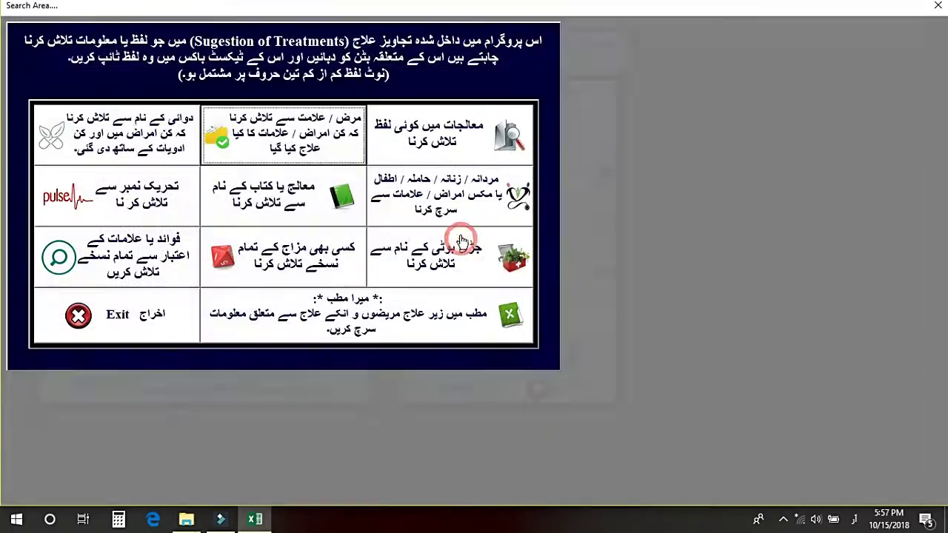
click(297, 154)
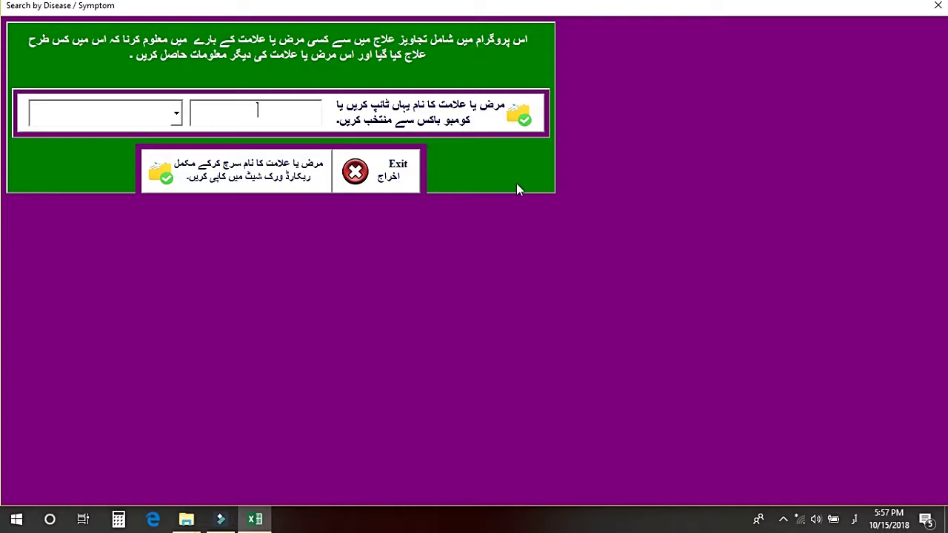
text(دمہ)
click(282, 169)
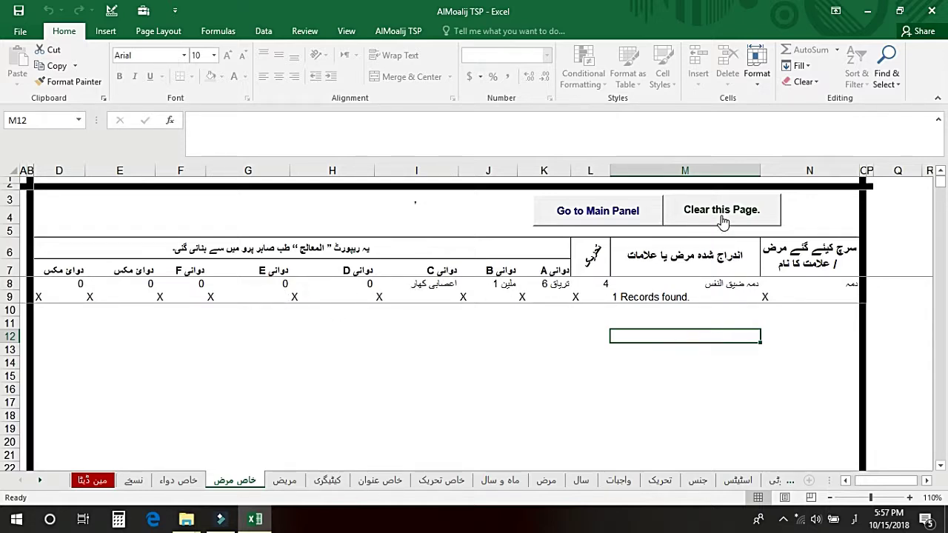
Return to the main panel, keeping the copied records, and reopen the search by disease or symptom
click(614, 216)
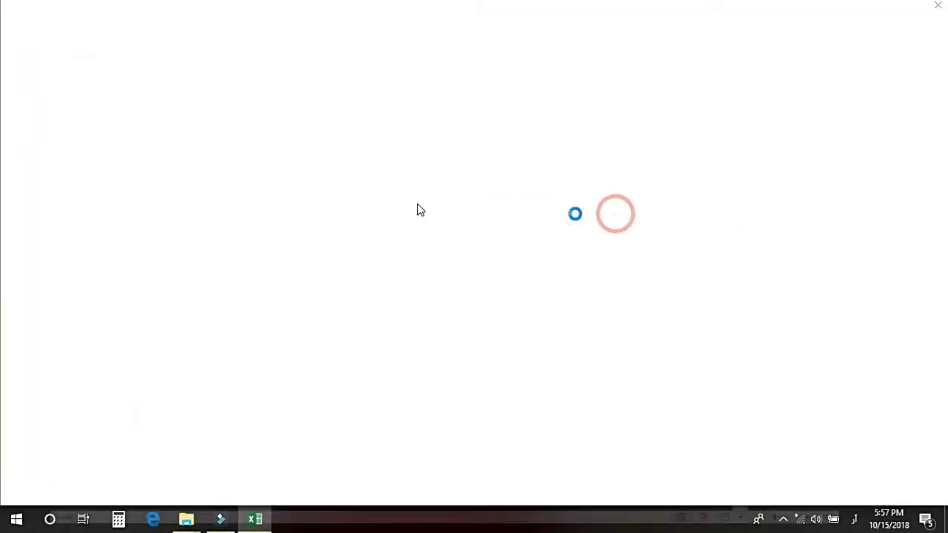
click(465, 216)
click(282, 141)
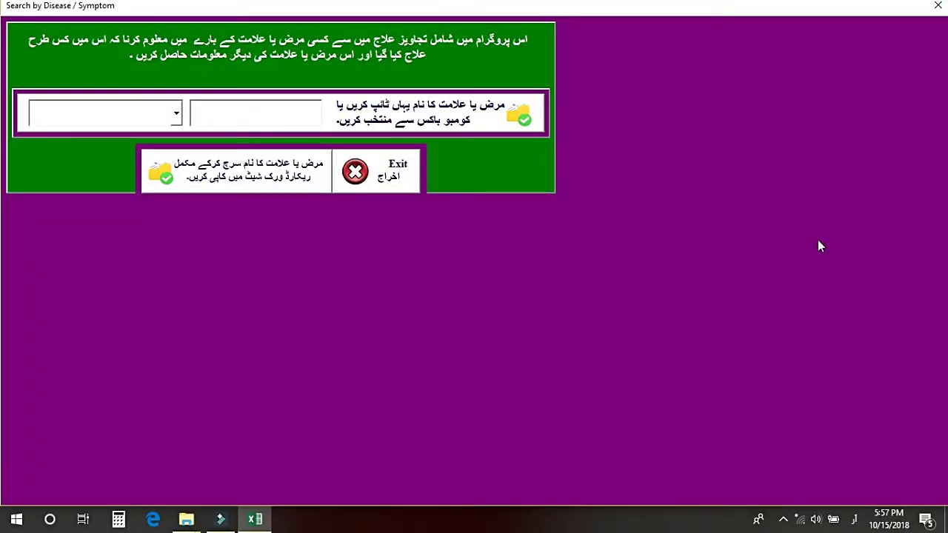
Try to search for "باہ" and copy its records to the worksheet, and close the alert
text(باه)
click(267, 183)
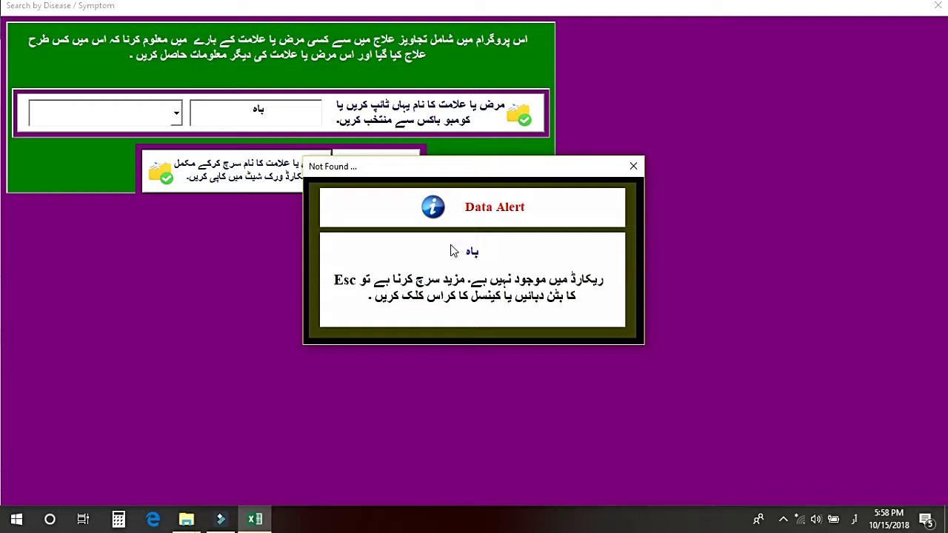
click(634, 165)
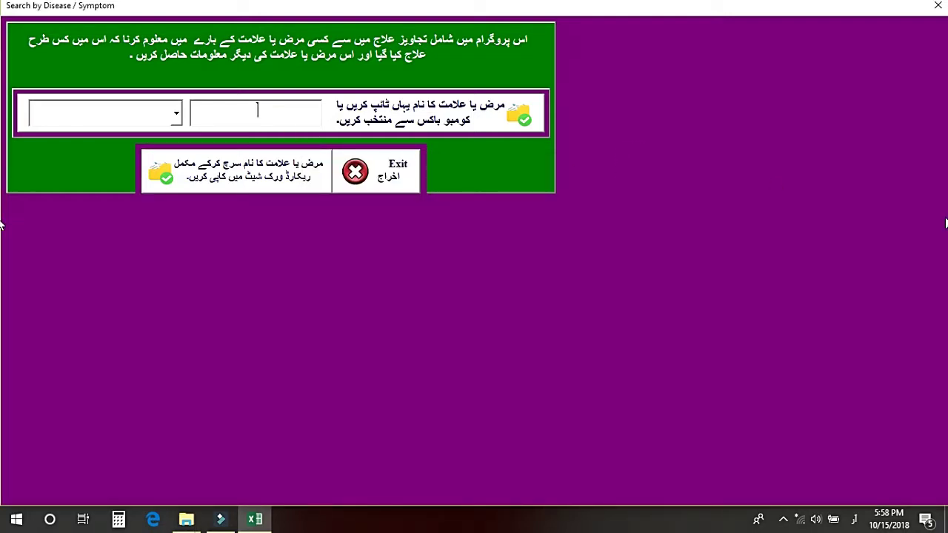
Search for "قوت" and copy the matching records to the worksheet, closing the notice
text(قوت)
key(Tab)
key(Return)
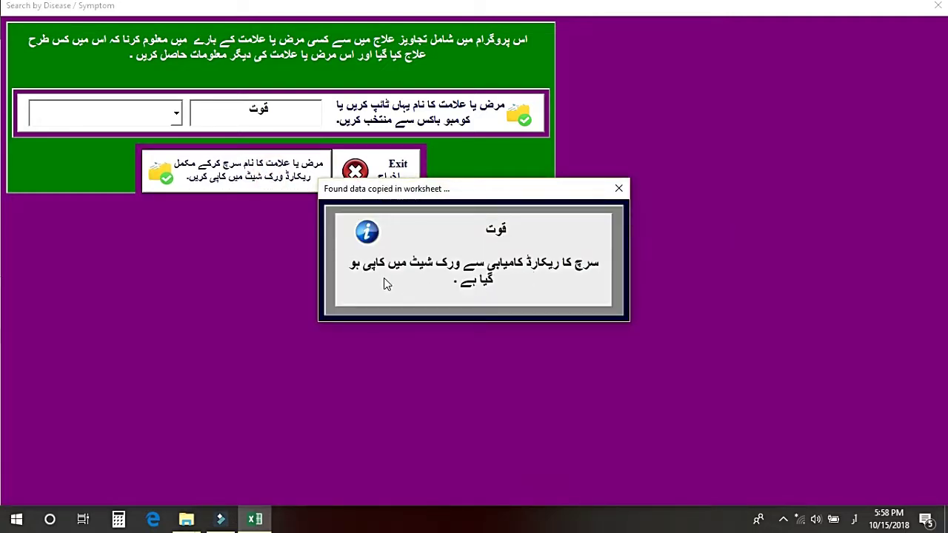
click(619, 190)
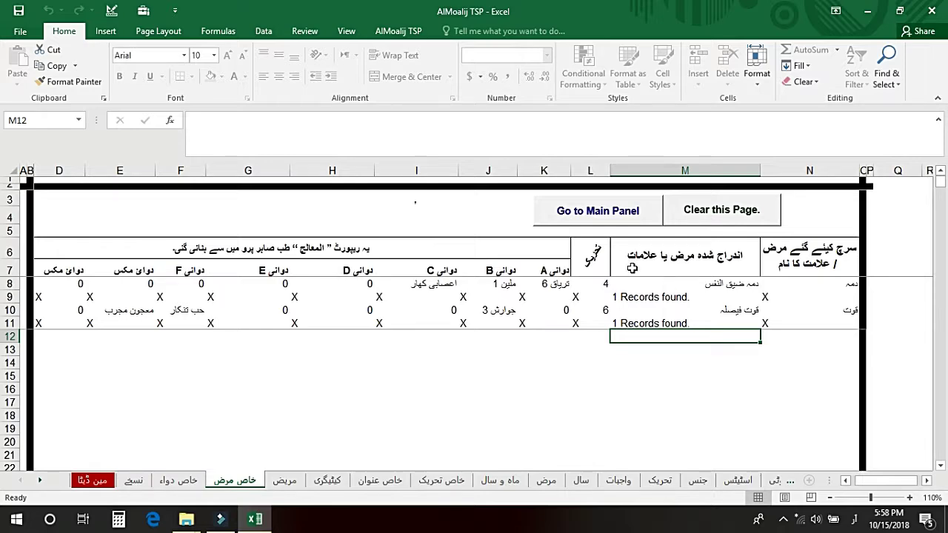
Reopen the disease or symptom search from the main panel, copy the records for "ریاح" to the worksheet, and look through them
click(621, 211)
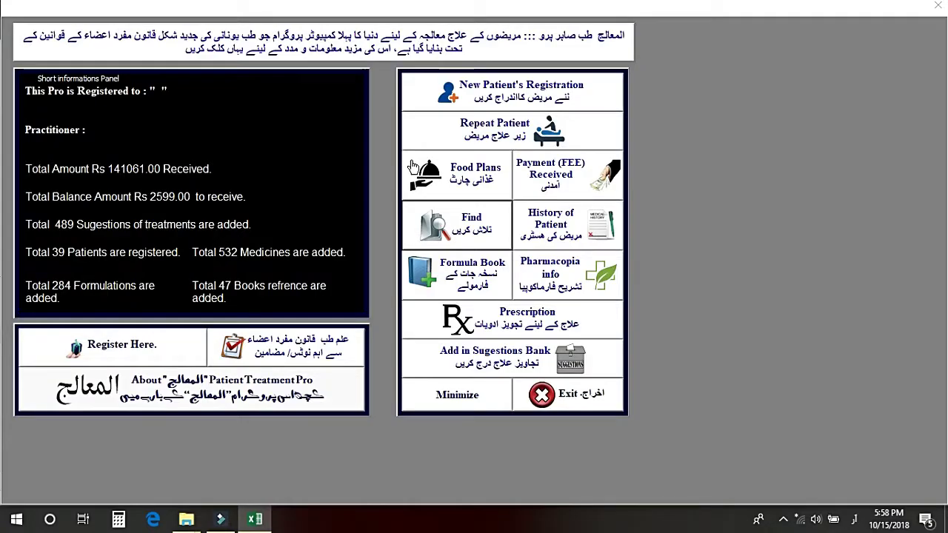
click(447, 227)
click(281, 152)
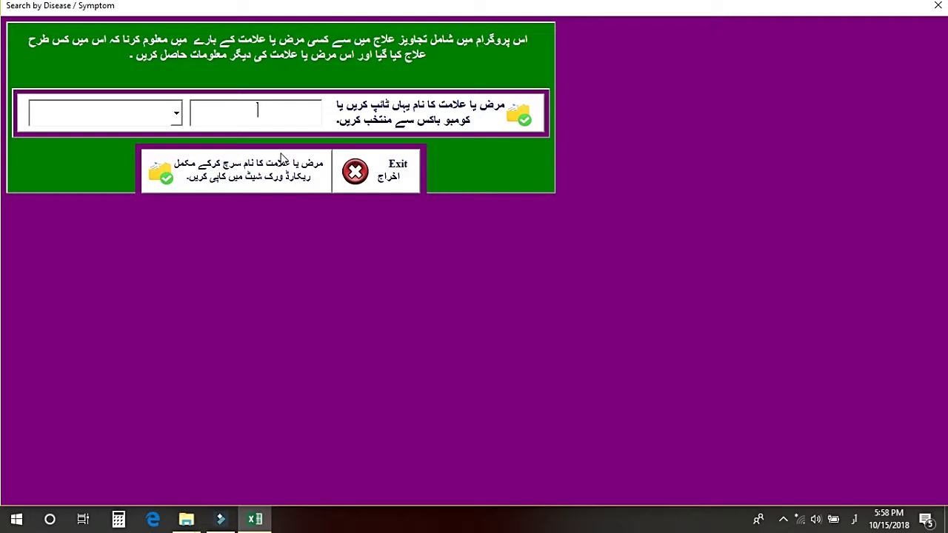
text(ریاح)
click(218, 178)
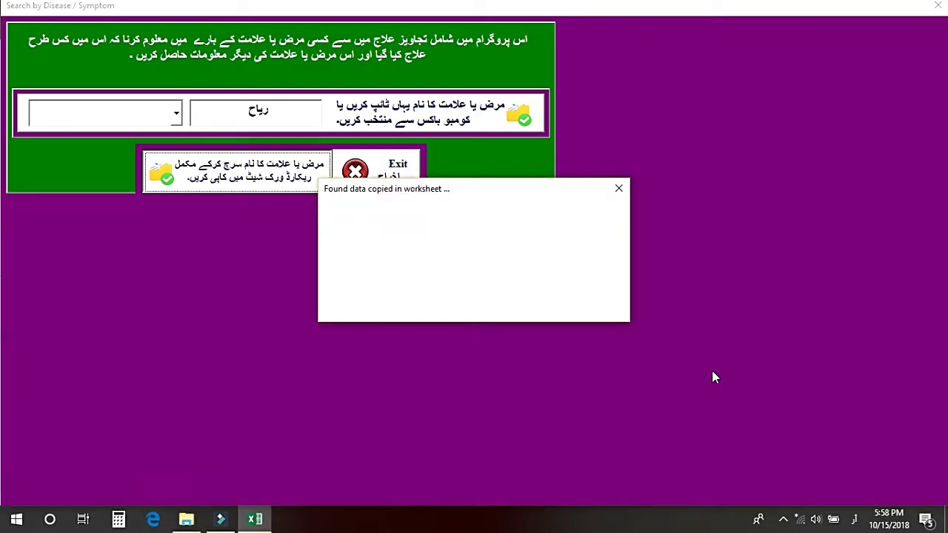
click(613, 185)
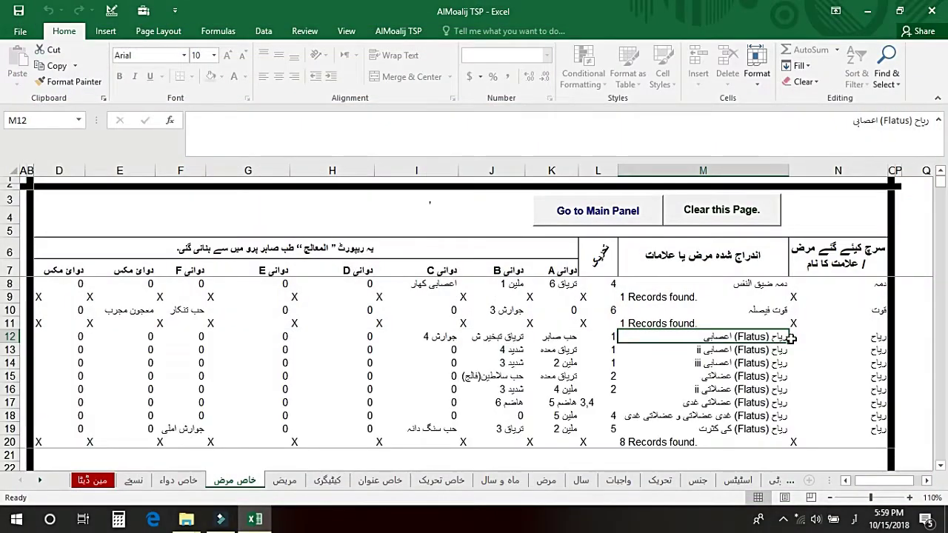
scroll(866, 366, down, 1)
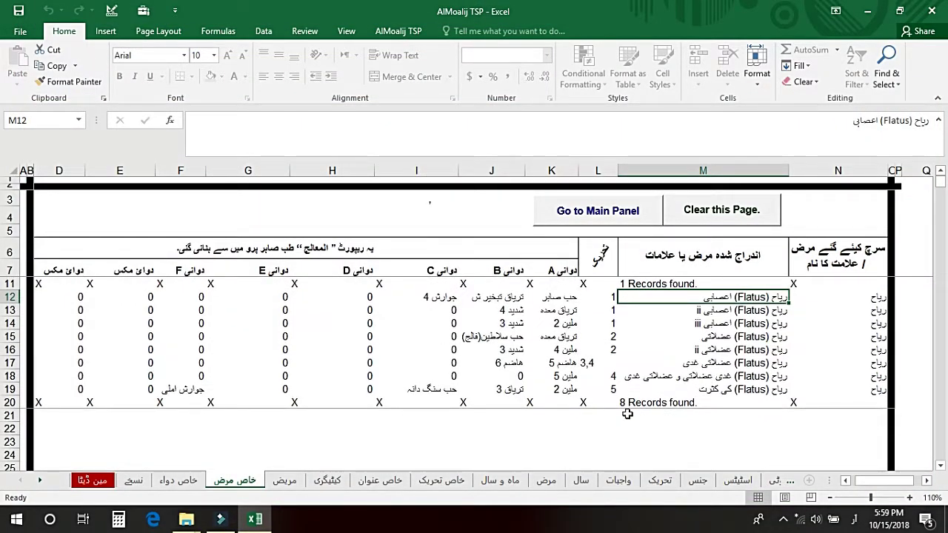
scroll(626, 413, up, 1)
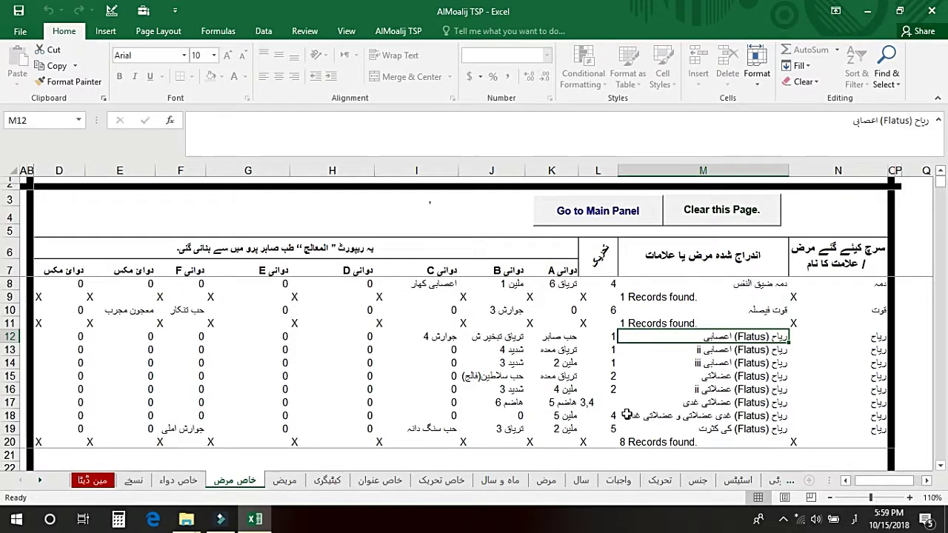